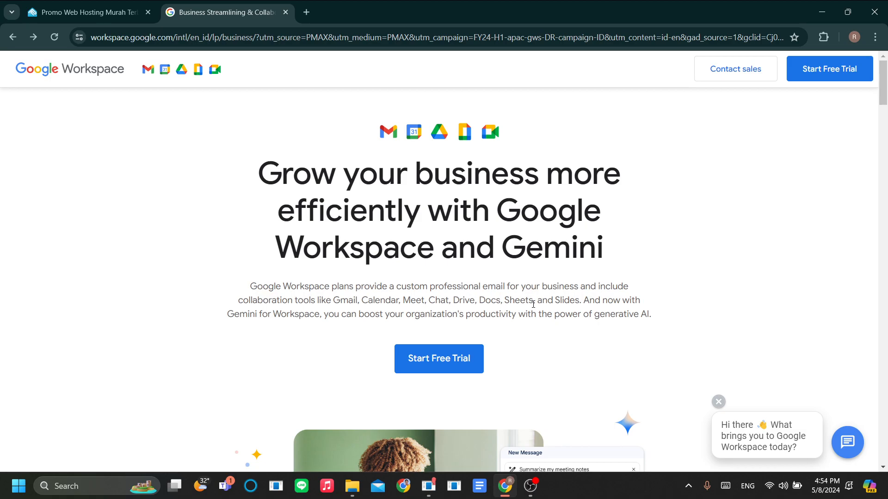
- Scroll through the plan cards: Business Starter $3.60, Standard $8.40, Plus $18 and Enterprise
scroll(516, 310, down, 3)
scroll(517, 311, up, 3)
scroll(584, 317, down, 10)
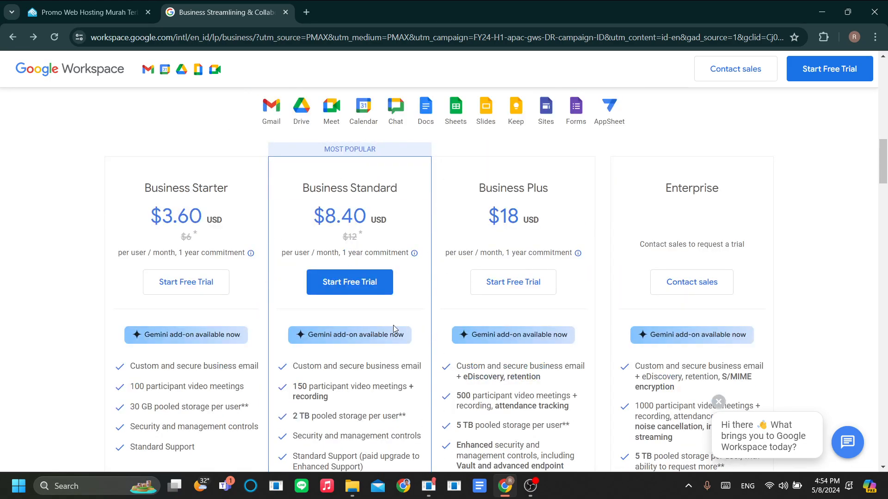
scroll(396, 324, up, 1)
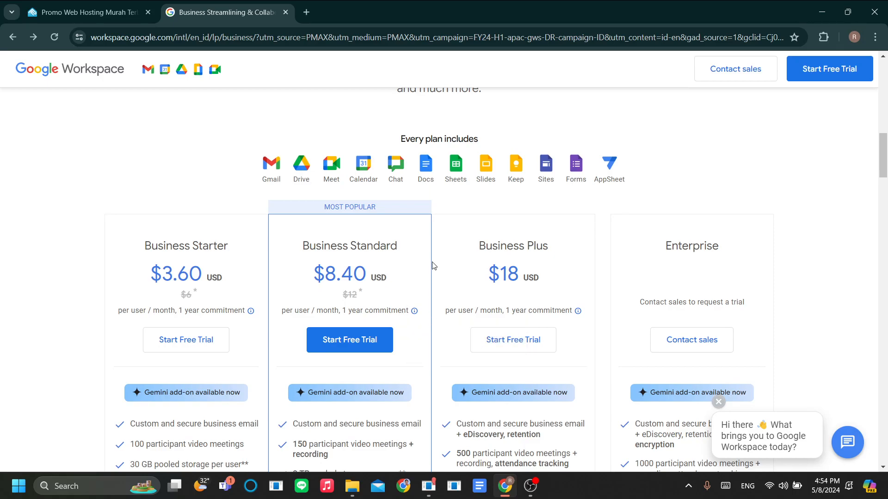
scroll(425, 278, down, 2)
scroll(416, 291, up, 1)
scroll(407, 303, down, 1)
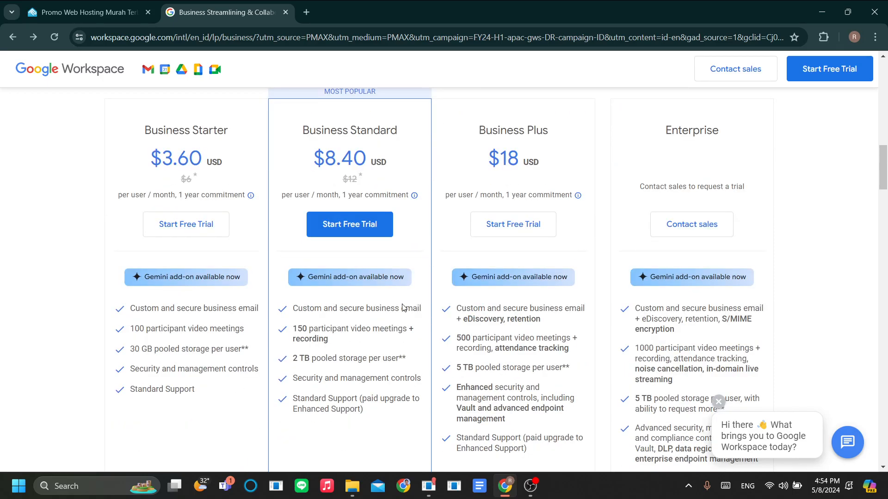
scroll(82, 255, up, 1)
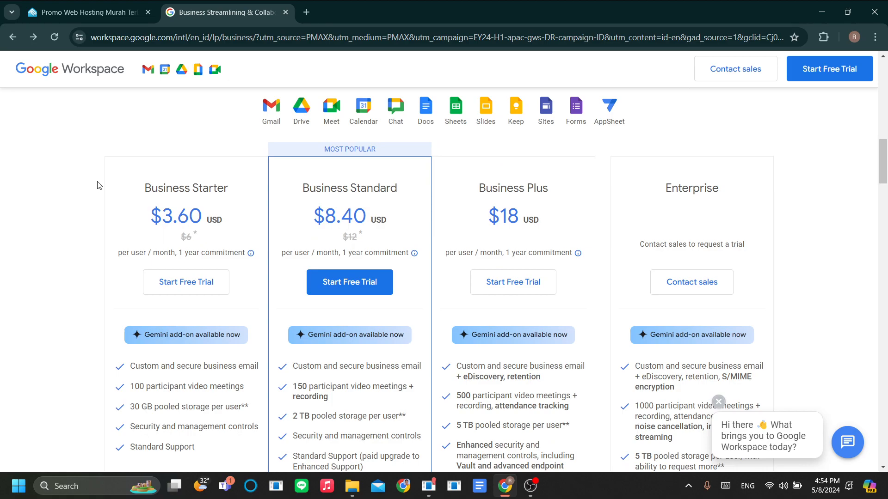
scroll(96, 194, down, 1)
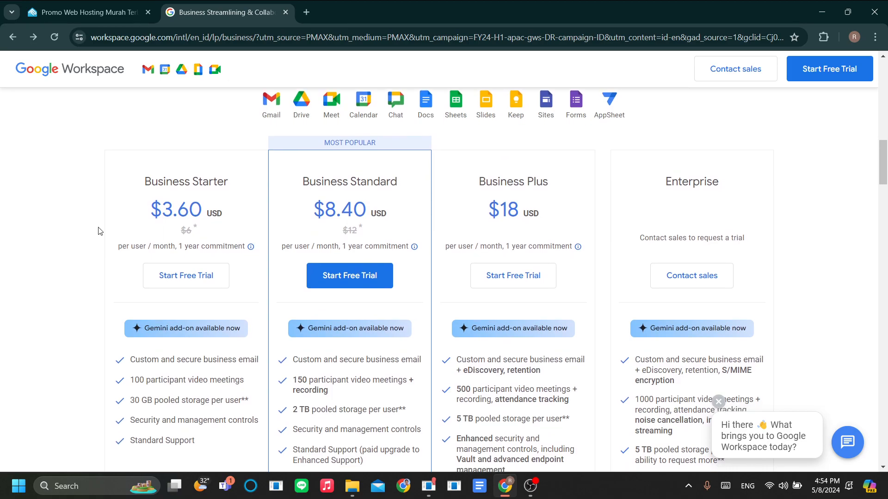
scroll(98, 231, up, 1)
scroll(98, 232, down, 2)
scroll(98, 231, up, 1)
scroll(85, 183, up, 1)
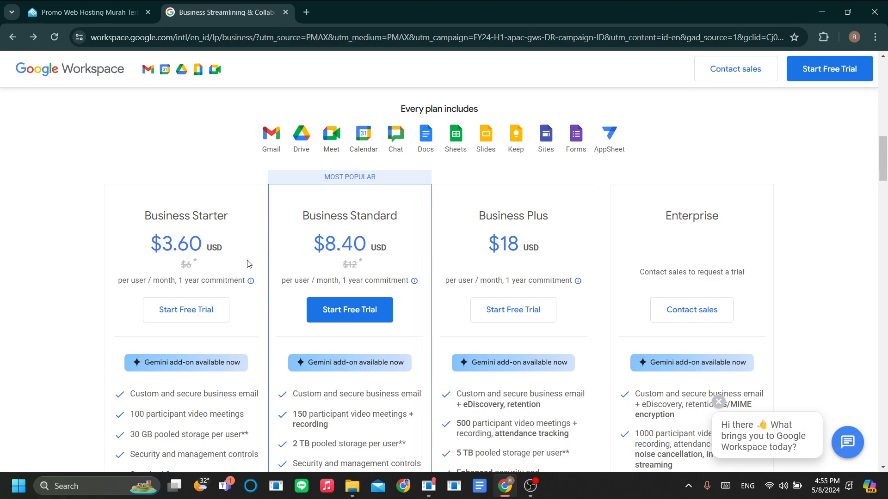
- Highlight Business Starter's $3.60 price and Business Standard's 2 TB storage and 150-participant meetings
scroll(464, 359, down, 1)
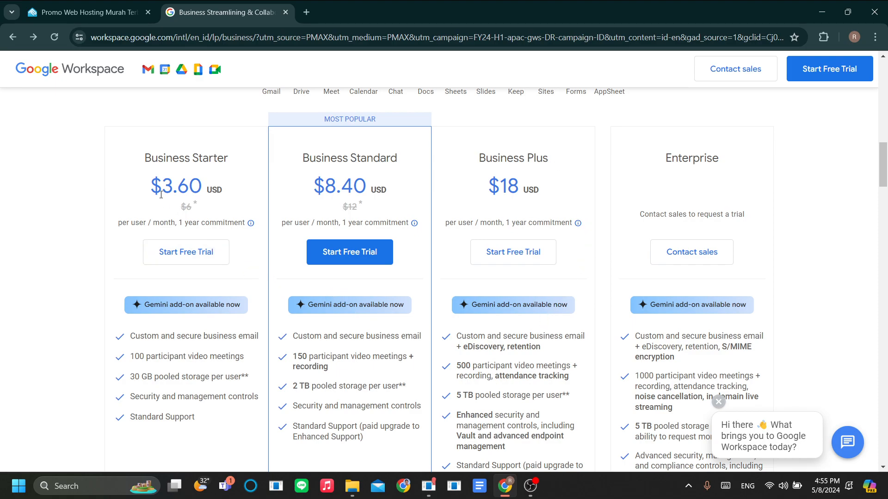
drag(155, 196, 207, 192)
click(235, 204)
scroll(412, 253, down, 1)
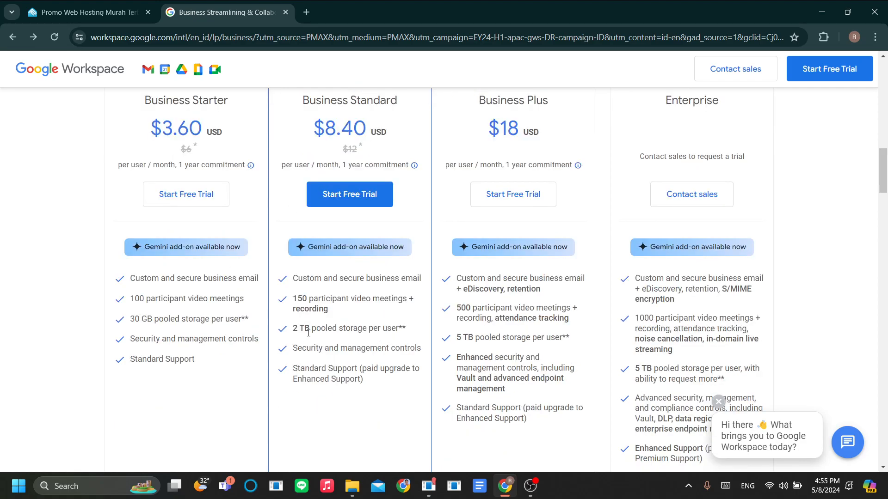
drag(296, 333, 362, 340)
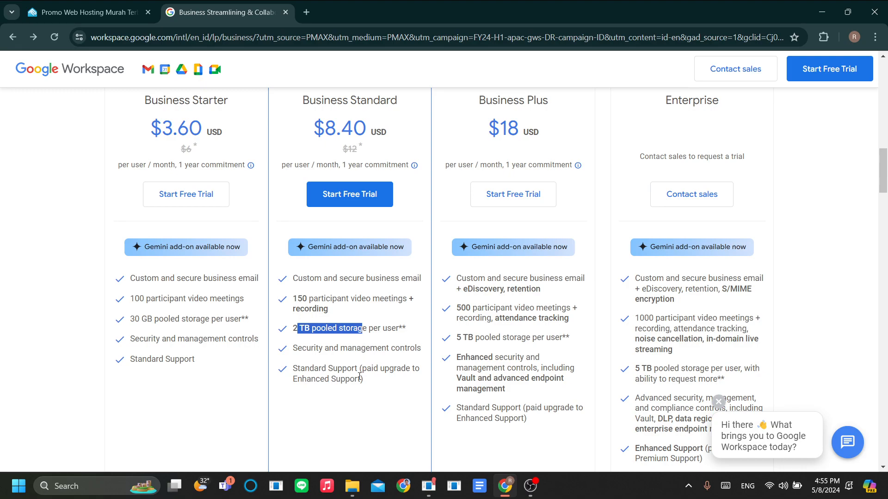
click(360, 394)
drag(303, 298, 330, 299)
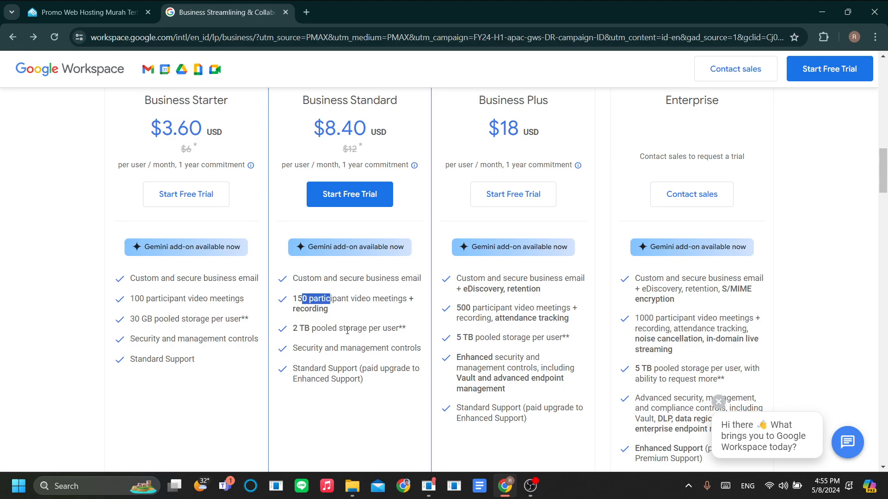
click(356, 371)
- Start the free trial under the Business Starter plan card
scroll(371, 368, up, 1)
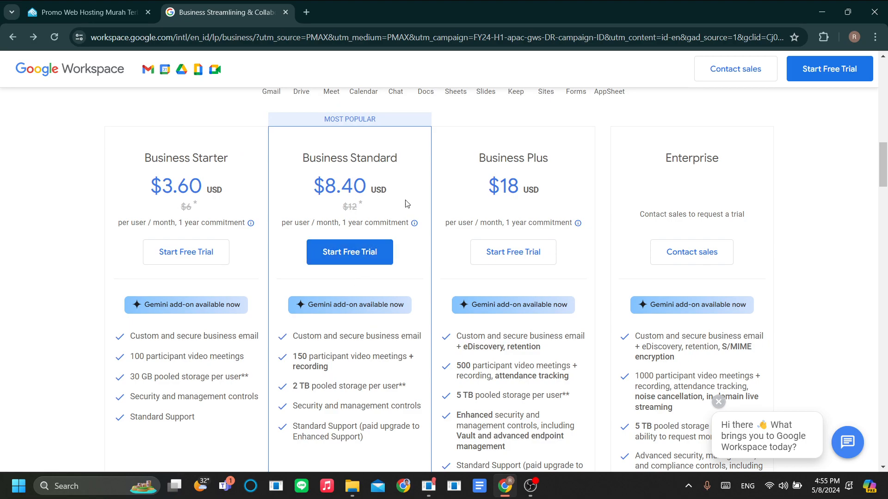
scroll(582, 243, down, 3)
scroll(575, 319, up, 3)
scroll(466, 344, up, 2)
scroll(465, 343, down, 2)
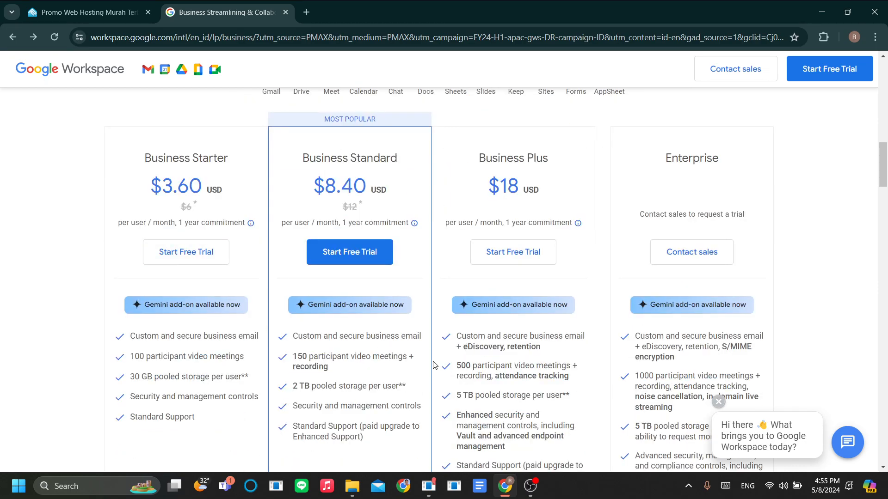
click(200, 254)
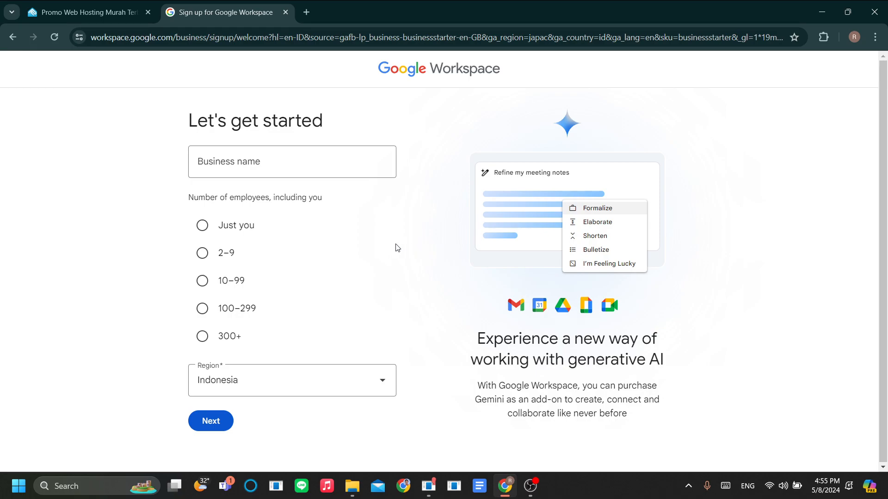
- Enter AsikCars as the business name, choose Just you for employees, and submit
click(284, 165)
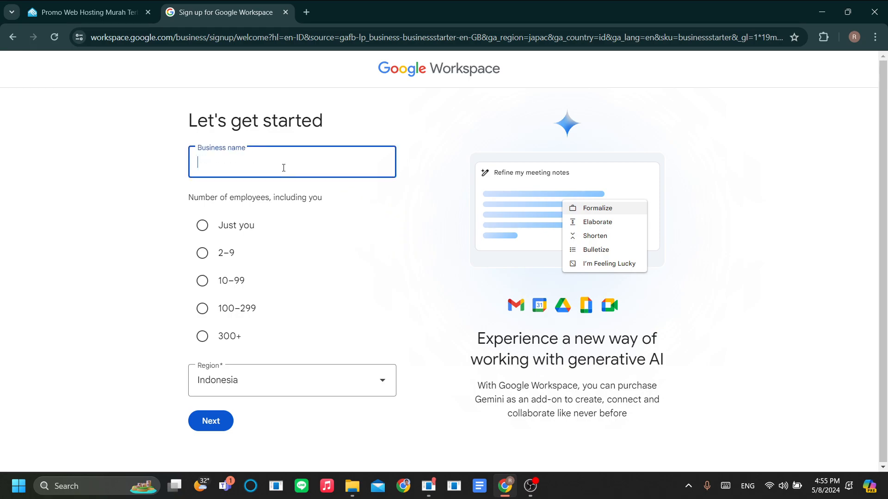
text(AsikCars)
click(401, 249)
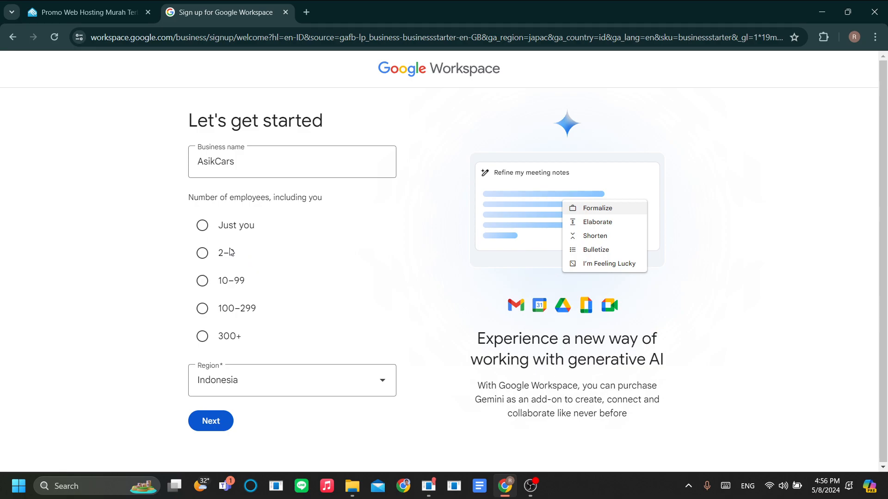
click(214, 233)
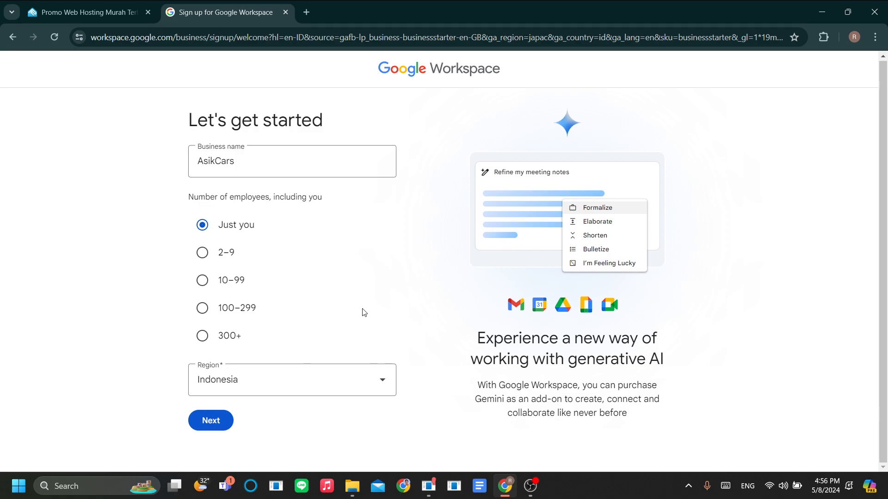
click(224, 426)
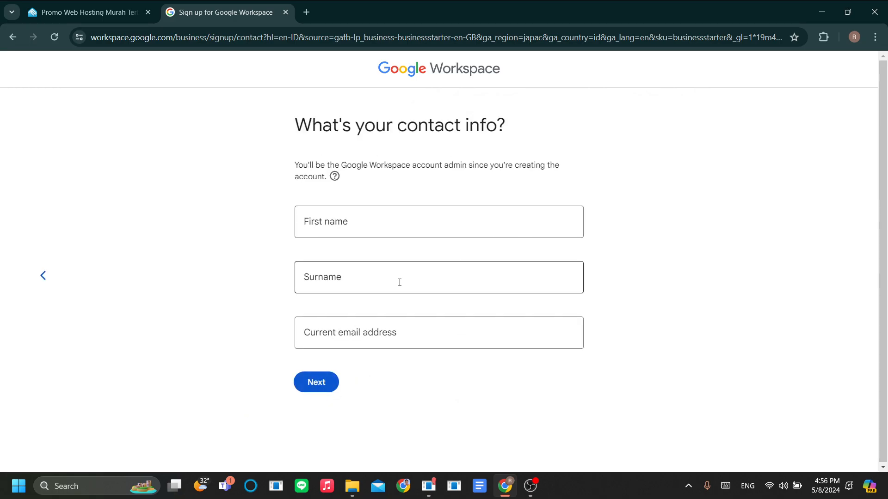
- Fill in the admin's first name, surname and current Gmail address, then submit the contact info
click(518, 235)
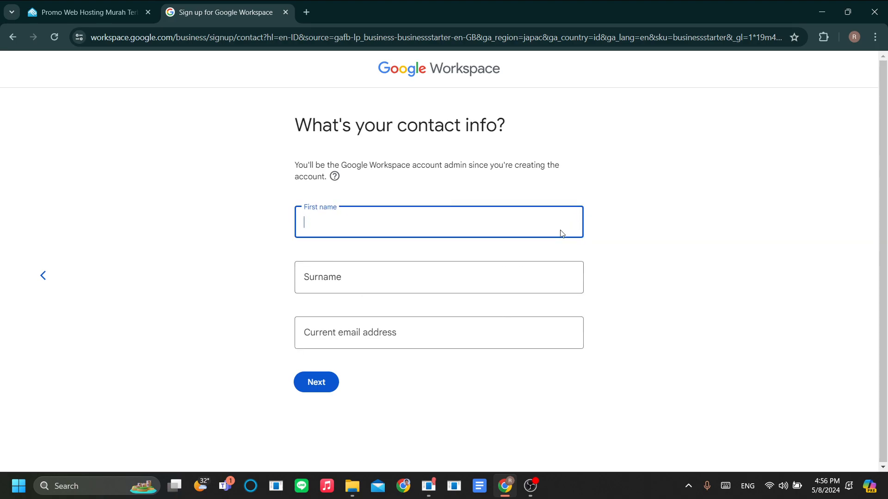
text(reyhan)
click(359, 290)
text(p)
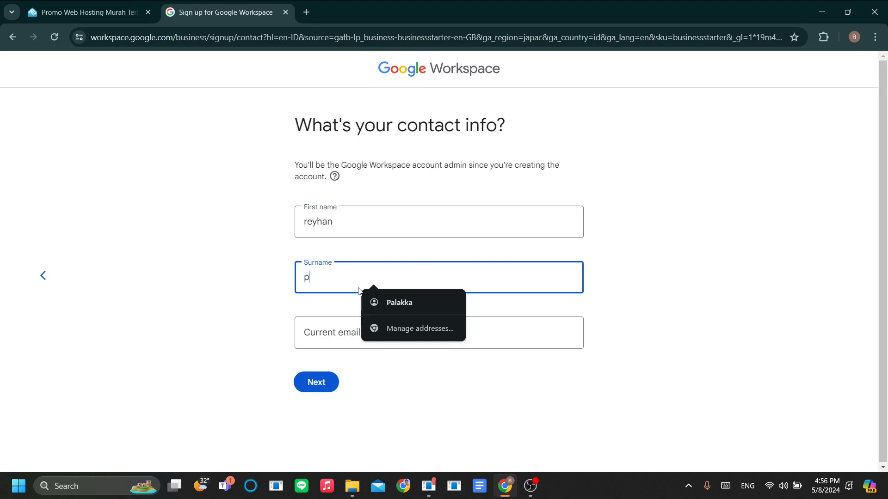
click(248, 303)
click(370, 333)
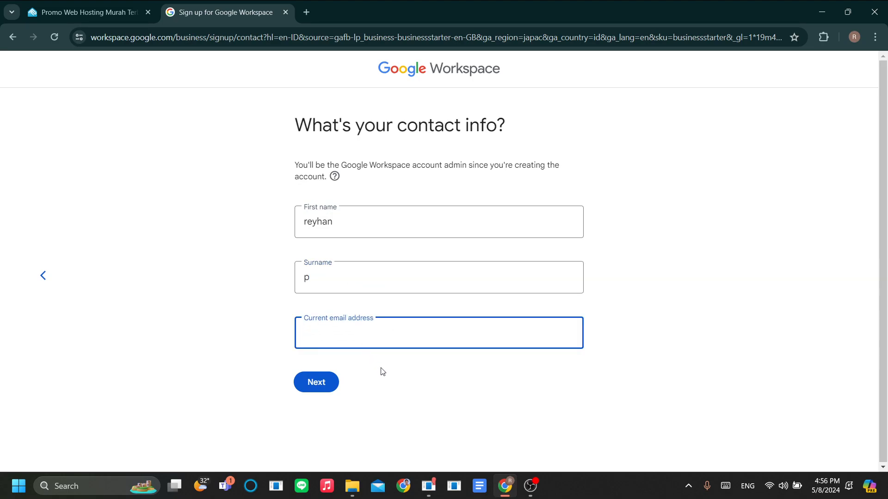
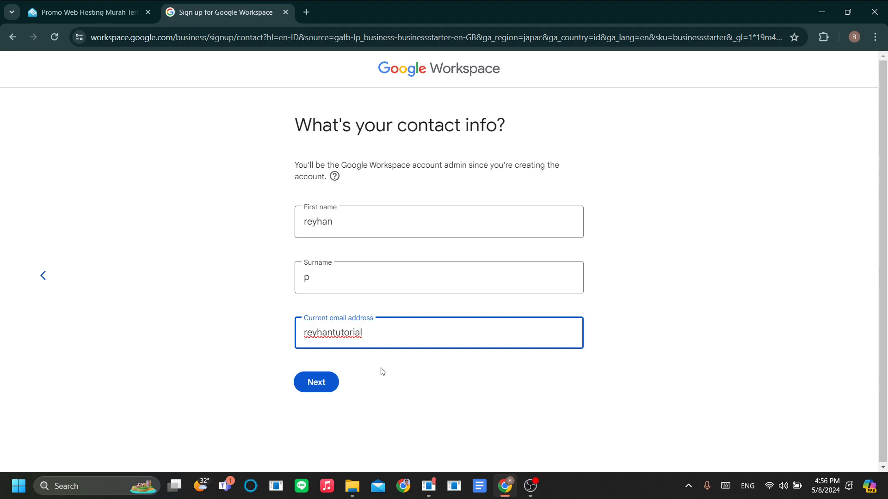
click(412, 371)
click(315, 383)
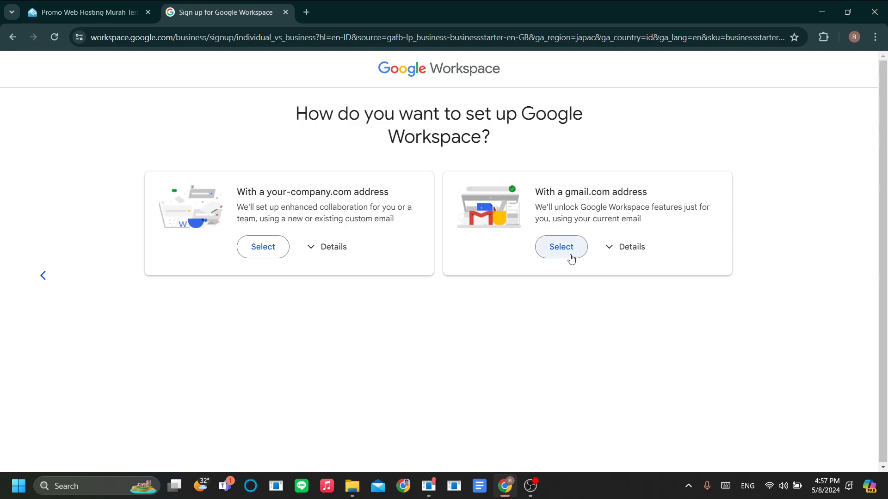
- Choose the your-company.com address setup and confirm the business already owns a domain
click(328, 252)
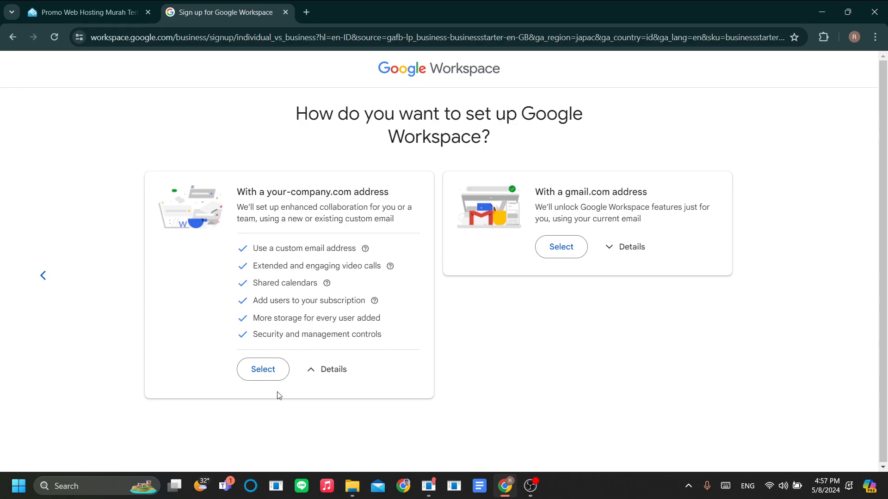
click(271, 369)
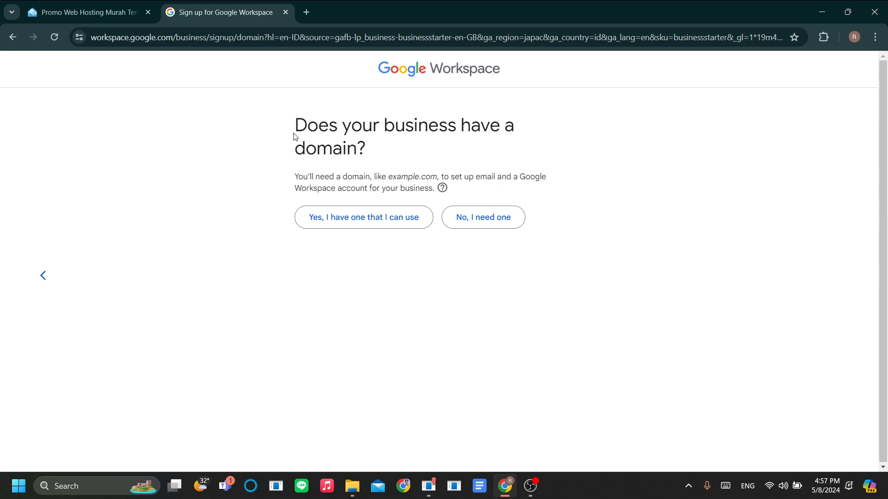
drag(294, 135, 509, 155)
click(593, 172)
click(345, 222)
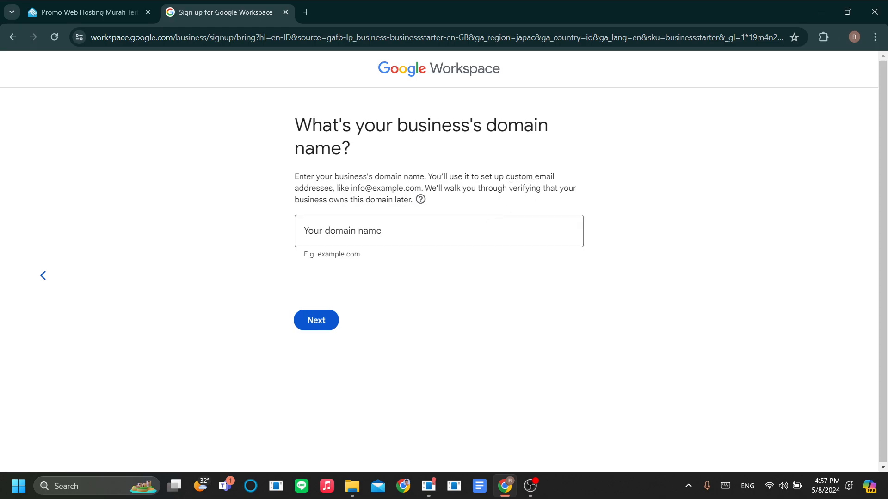
- Copy asikcars.online from the Rumahweb domain page and submit it as the business domain
key(ctrl+shift+Tab)
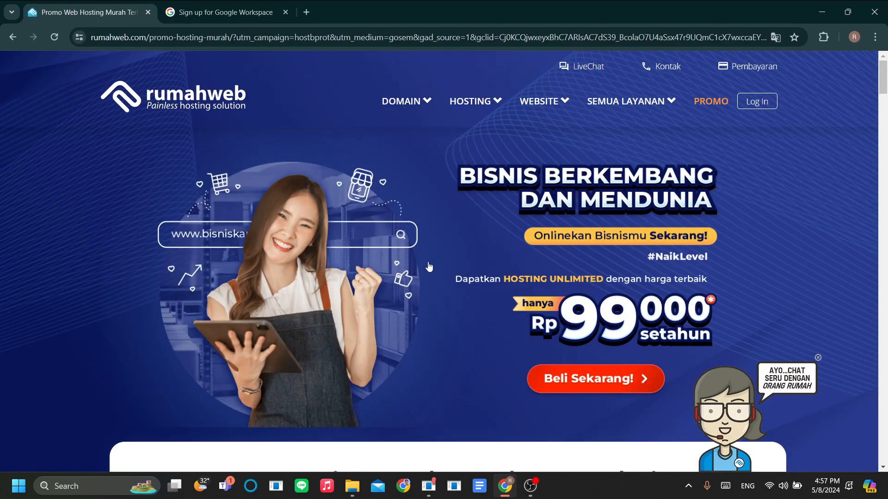
scroll(430, 267, down, 2)
scroll(430, 267, up, 2)
key(ctrl+Tab)
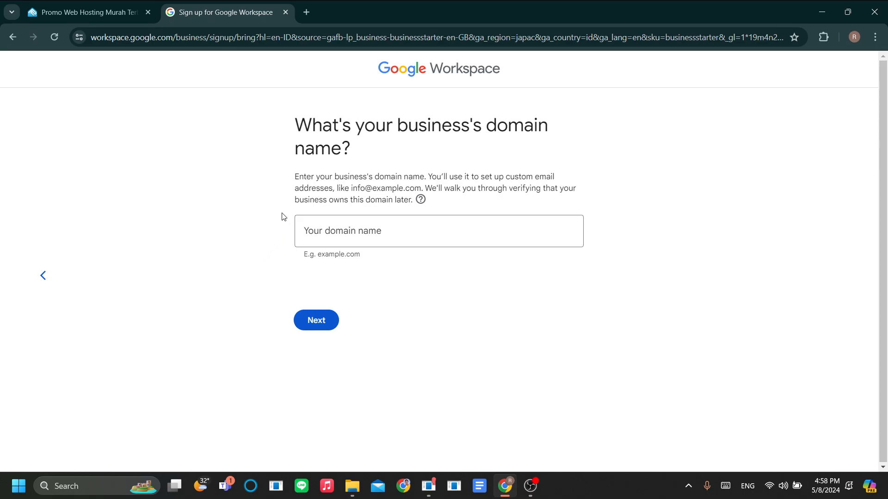
key(ctrl+shift+Tab)
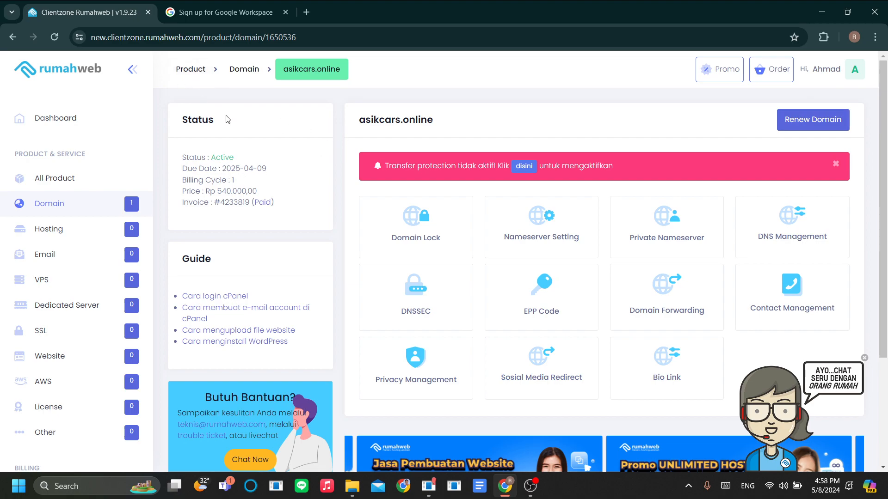
drag(449, 127, 361, 135)
key(ctrl+c)
key(ctrl+Tab)
click(349, 231)
key(ctrl+v)
click(320, 320)
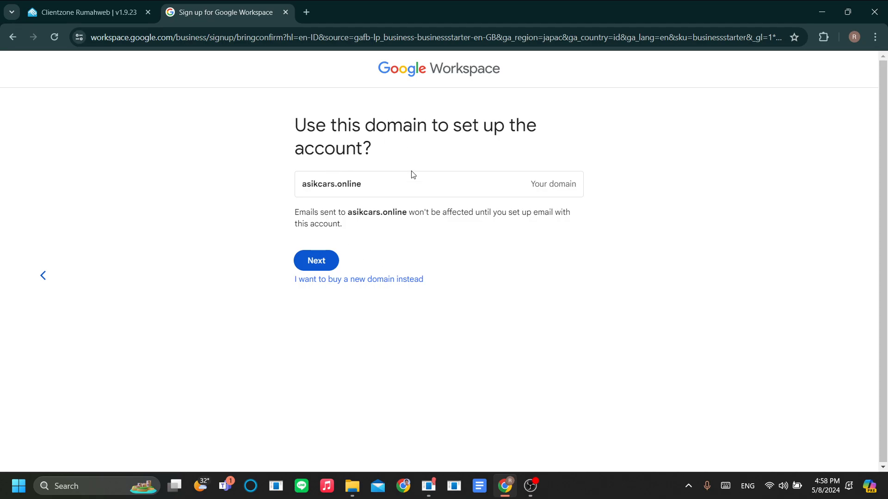
- Confirm asikcars.online as the account domain and look over the sign-in form
click(317, 261)
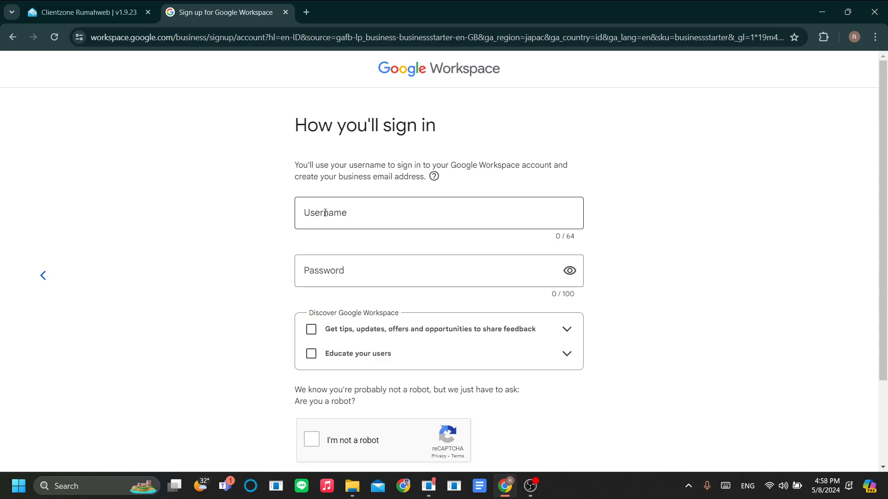
scroll(263, 254, down, 1)
scroll(305, 217, up, 1)
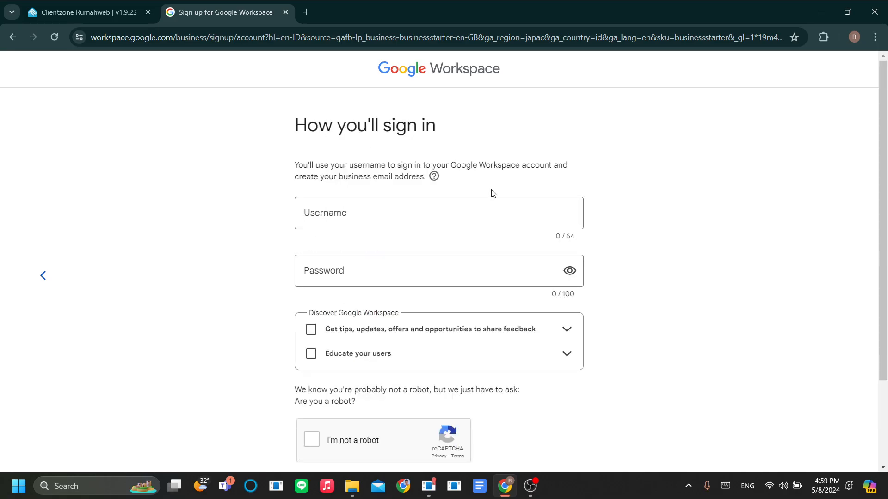
scroll(532, 226, down, 1)
scroll(529, 351, down, 1)
scroll(512, 382, up, 2)
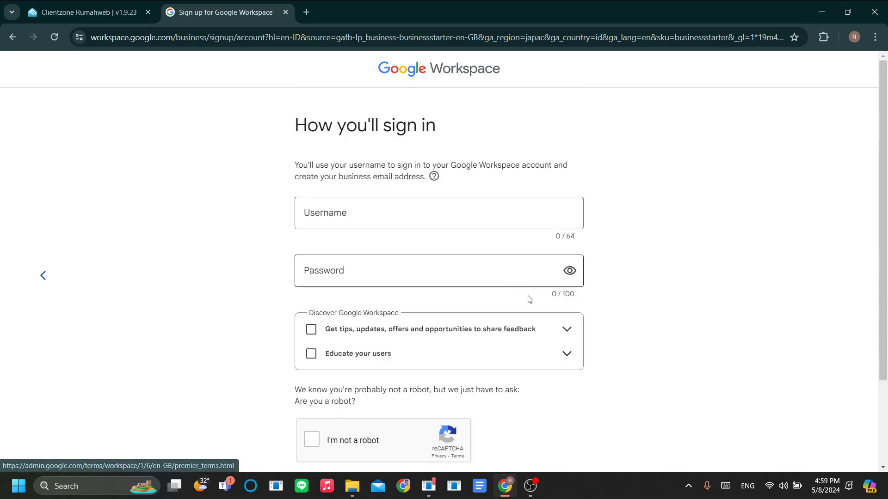
scroll(529, 372, down, 2)
scroll(525, 379, up, 1)
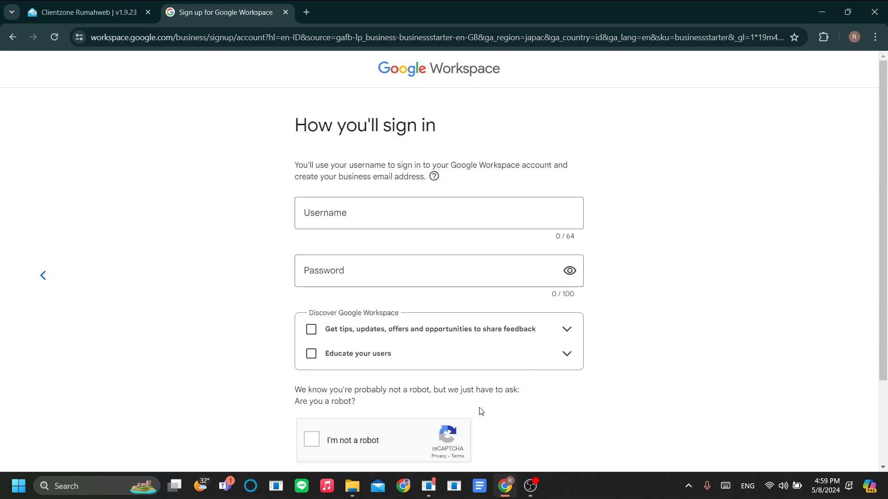
scroll(486, 393, down, 1)
scroll(377, 350, up, 2)
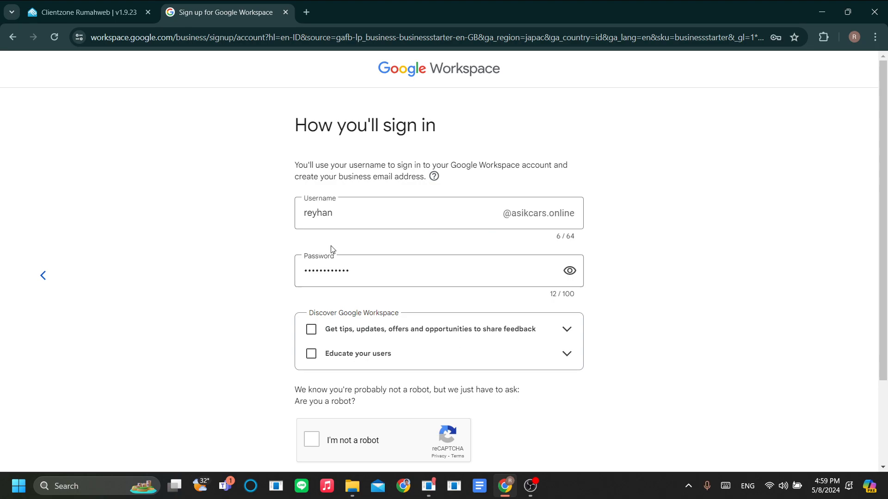
scroll(427, 277, down, 2)
scroll(419, 296, up, 2)
scroll(449, 340, down, 1)
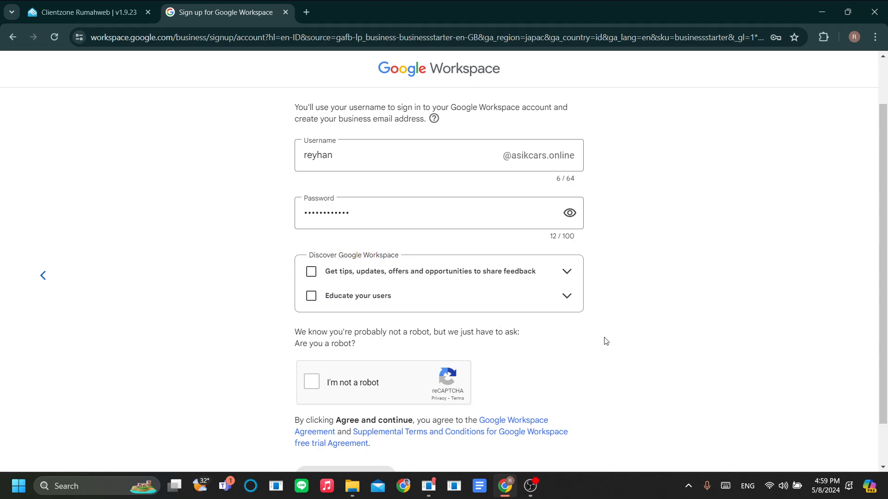
scroll(596, 343, up, 1)
scroll(591, 345, down, 2)
scroll(555, 230, up, 2)
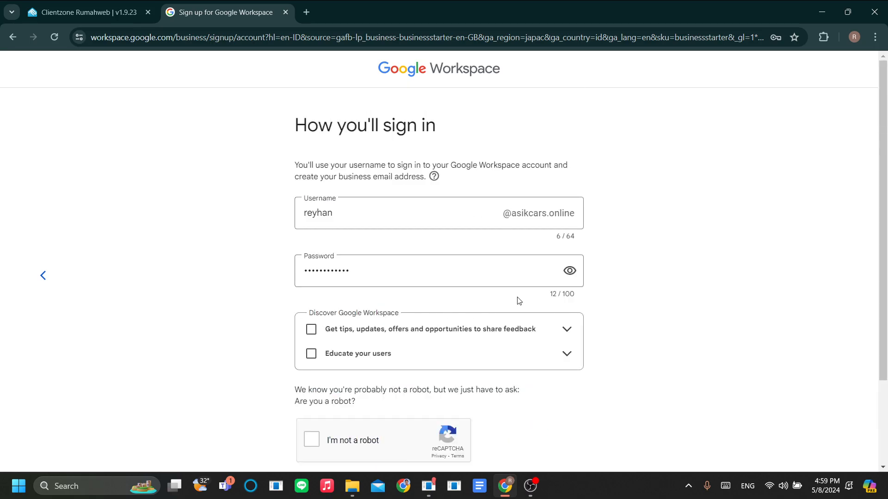
scroll(520, 301, down, 2)
scroll(522, 340, up, 1)
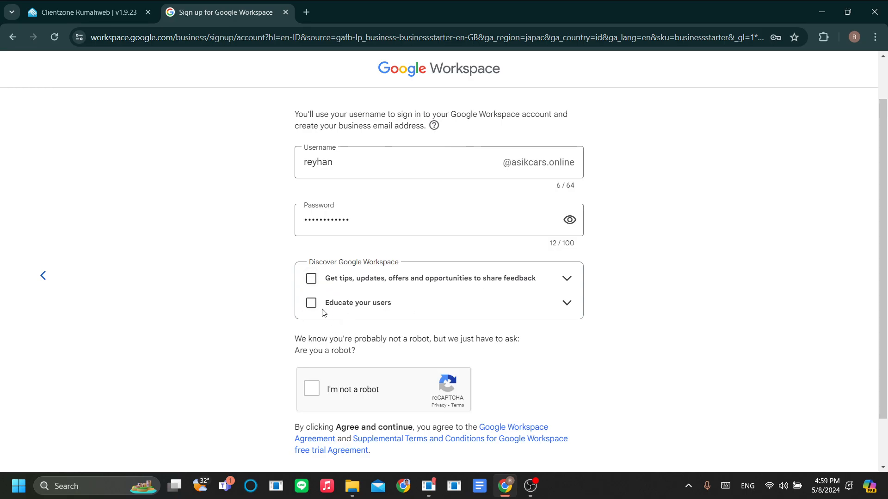
- Pass the reCAPTCHA check, accept the terms, and save the new password in the browser
click(562, 308)
click(565, 277)
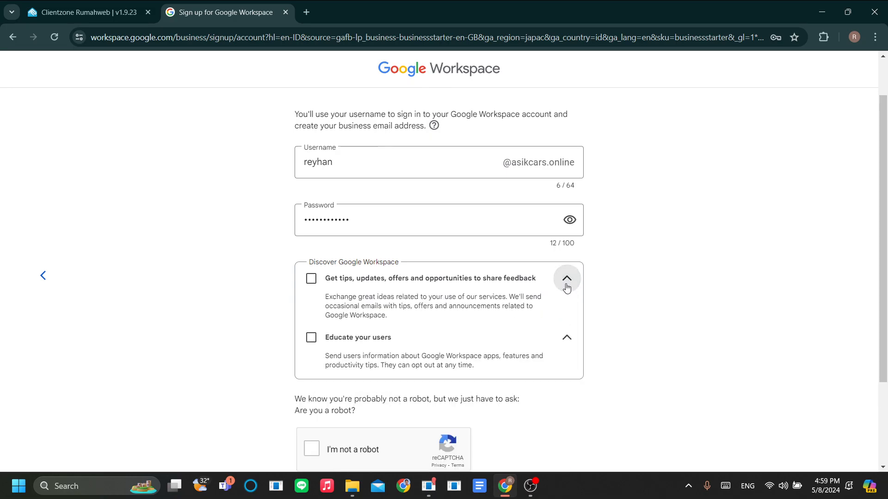
click(566, 278)
click(566, 303)
scroll(423, 356, down, 2)
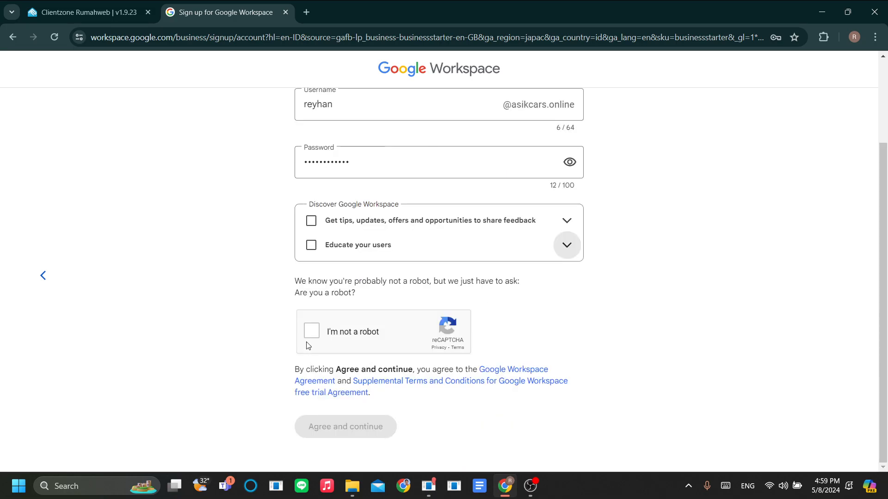
click(313, 334)
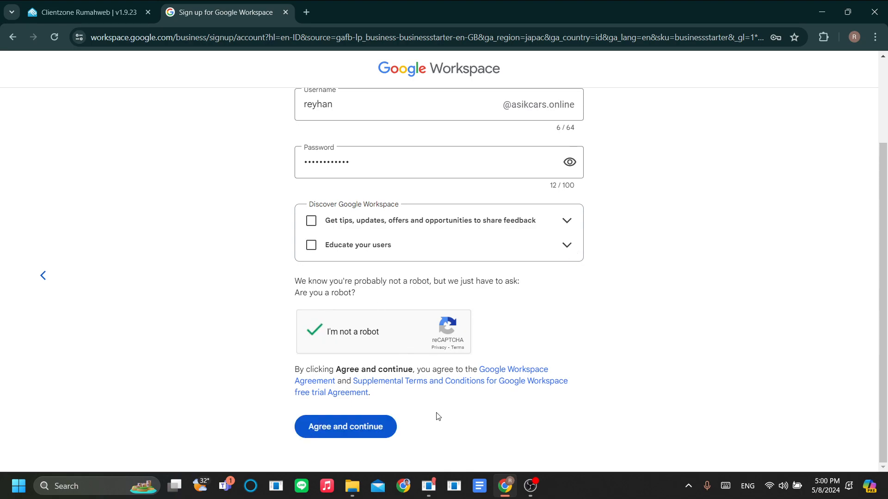
click(358, 434)
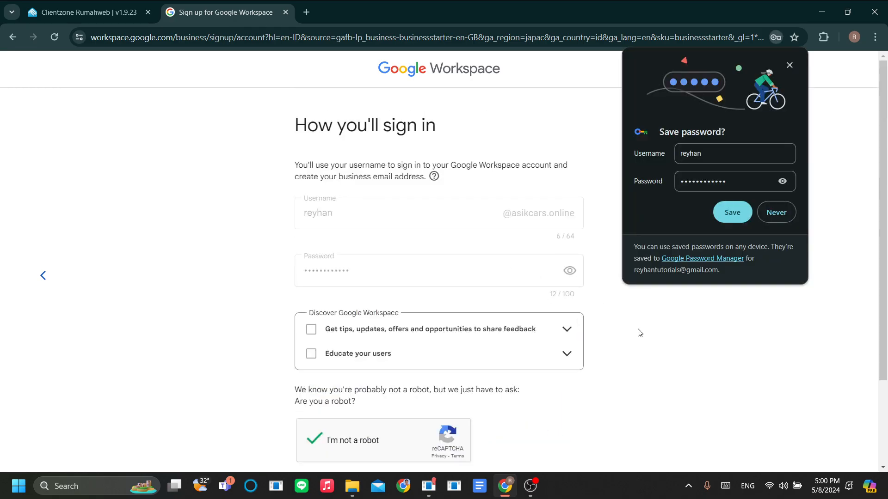
click(736, 216)
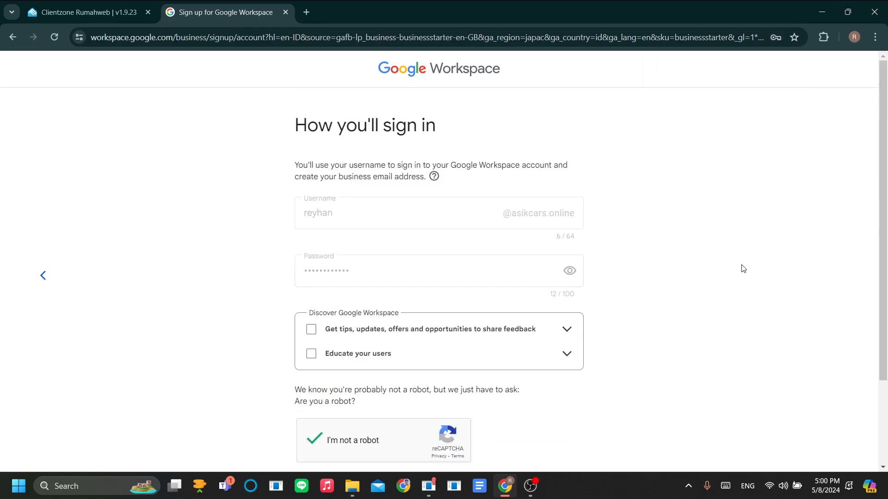
scroll(508, 351, down, 2)
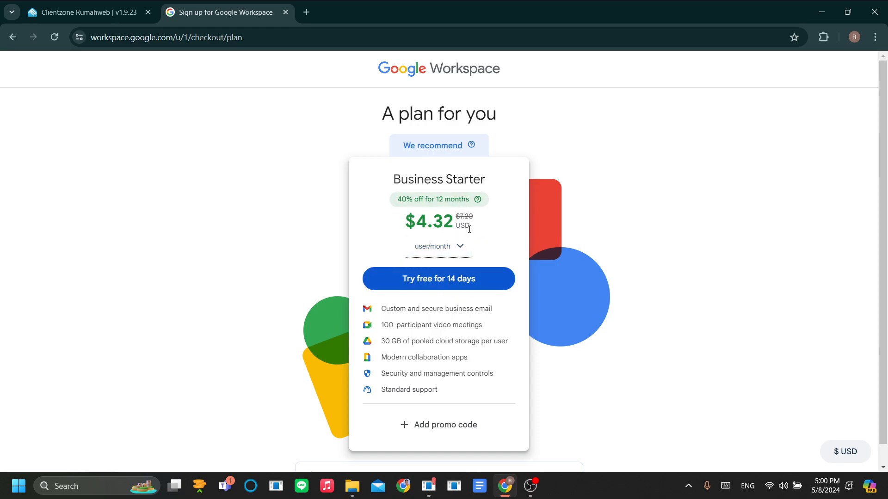
- Choose 'Try free for 14 days' under Business Starter
click(435, 283)
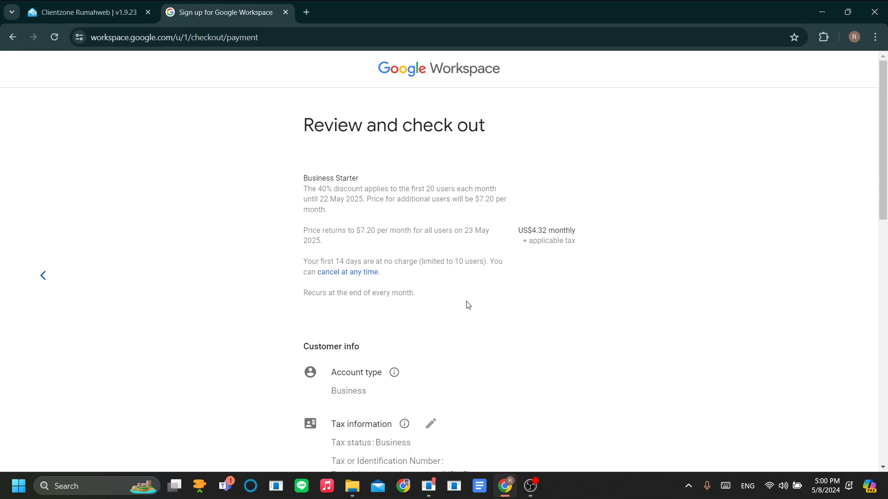
- Review the checkout page's Business account type, AsikCars business name and payment method section
scroll(442, 306, down, 5)
scroll(444, 297, up, 5)
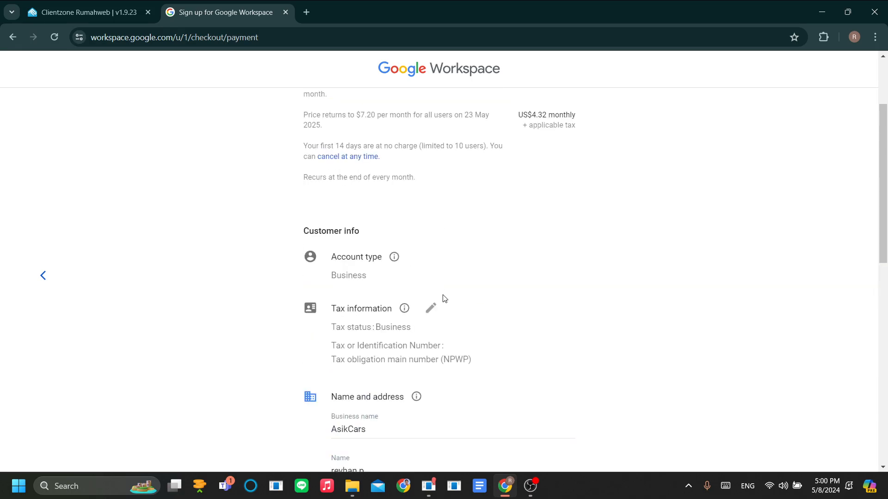
scroll(383, 151, down, 9)
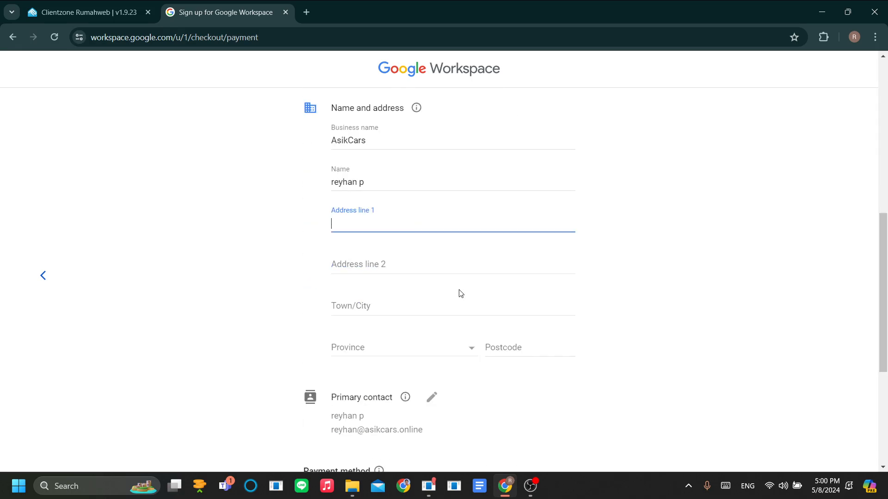
scroll(456, 285, up, 6)
scroll(452, 280, up, 3)
scroll(451, 287, down, 3)
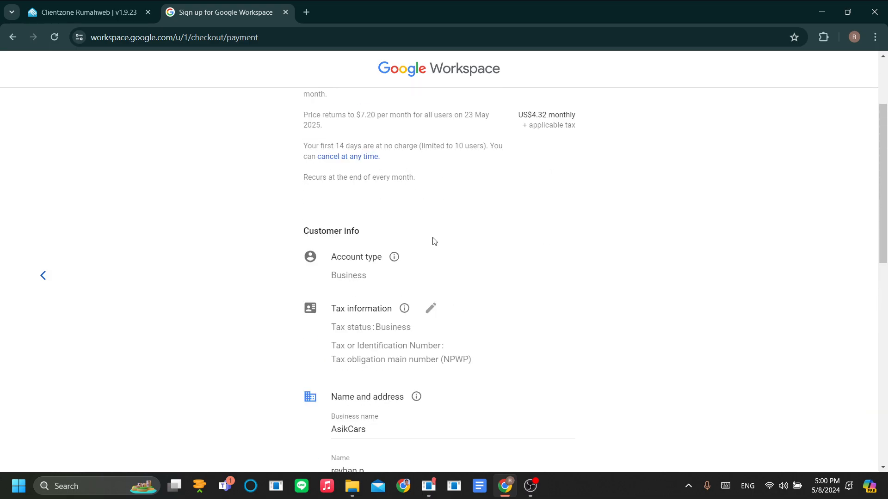
scroll(434, 245, down, 2)
scroll(444, 249, down, 2)
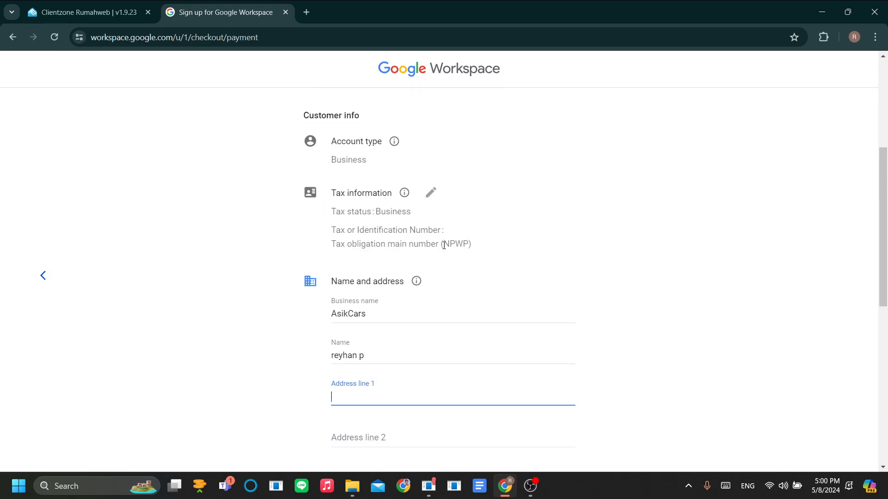
scroll(390, 240, down, 5)
scroll(376, 204, up, 2)
scroll(437, 226, down, 4)
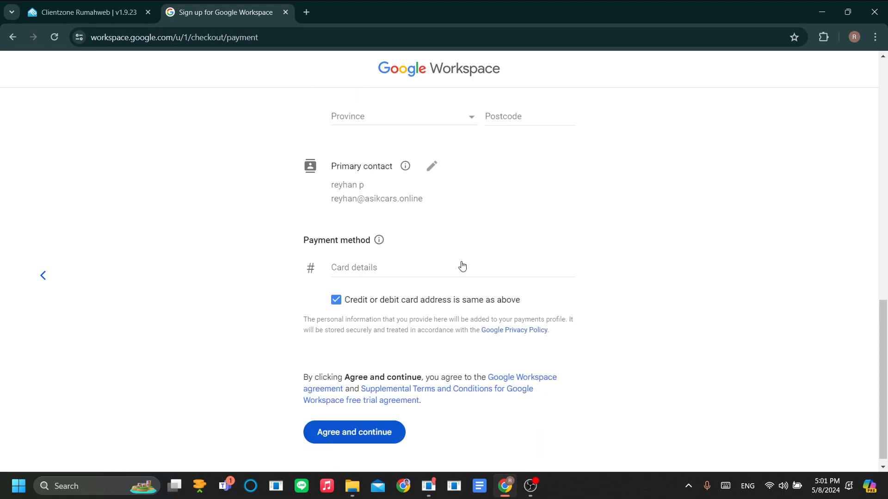
scroll(414, 280, up, 6)
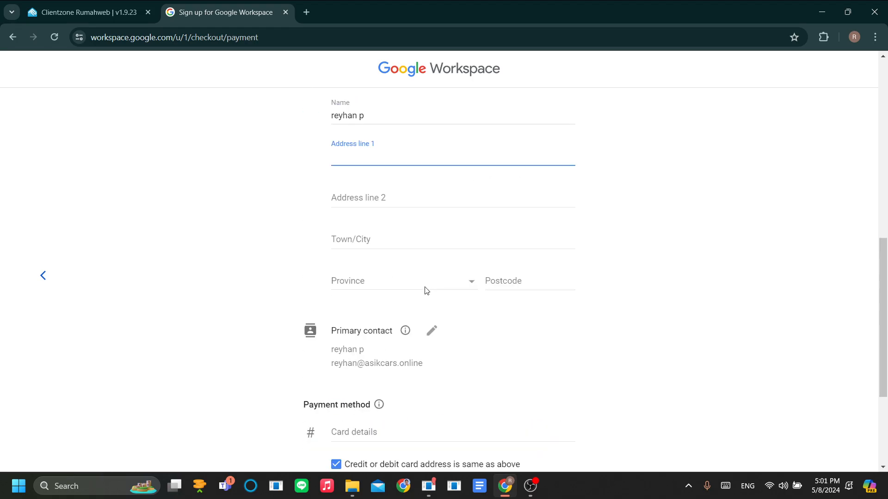
scroll(418, 266, up, 1)
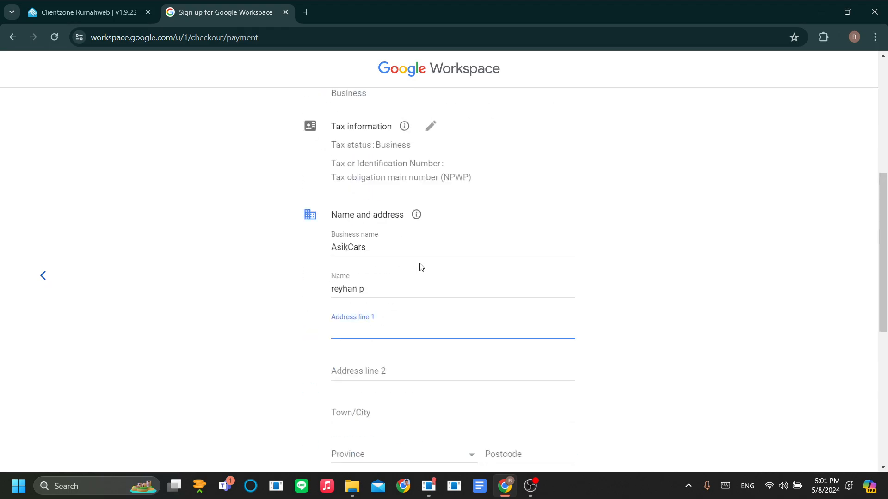
scroll(418, 265, down, 5)
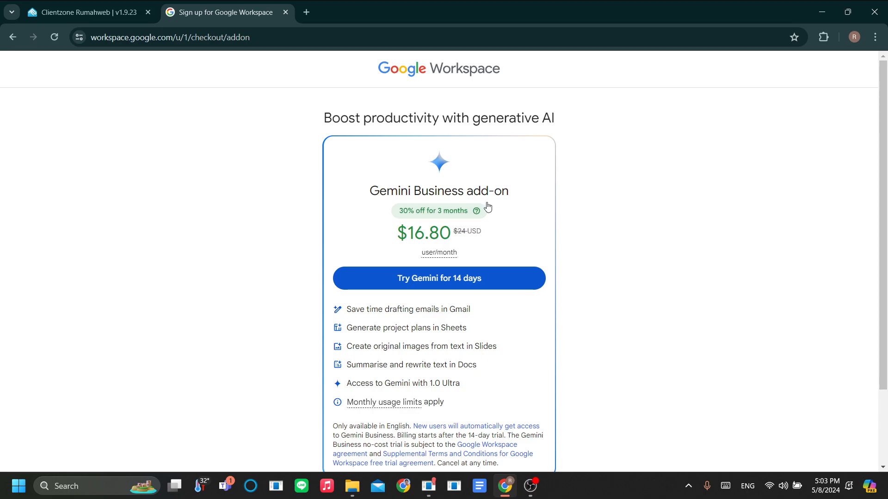
- Skip the $16.80 per user/month Gemini Business add-on offer
scroll(520, 308, down, 2)
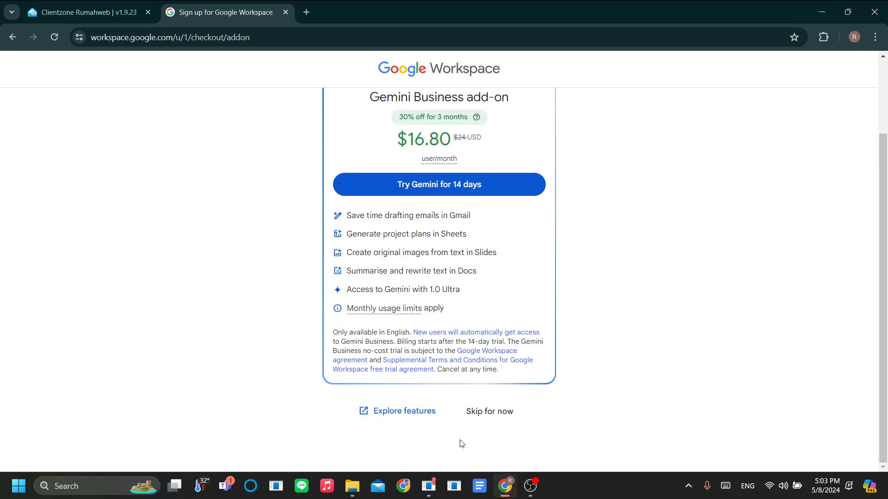
scroll(365, 231, up, 1)
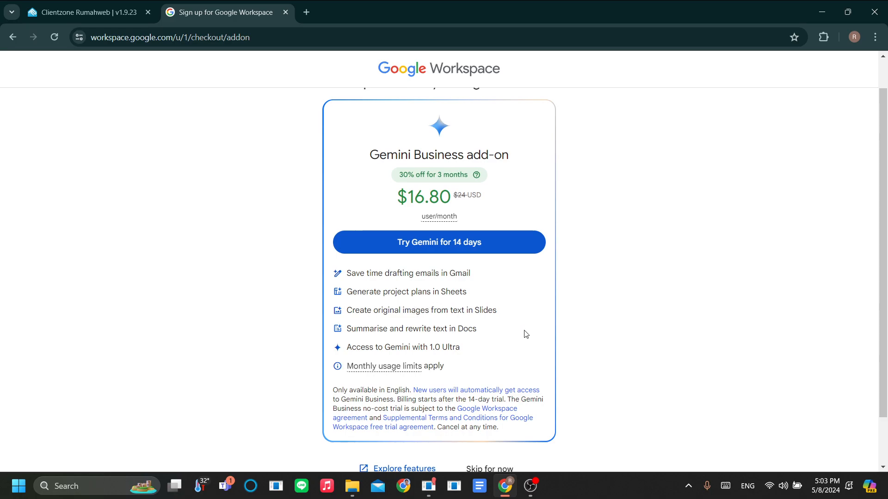
scroll(457, 305, up, 1)
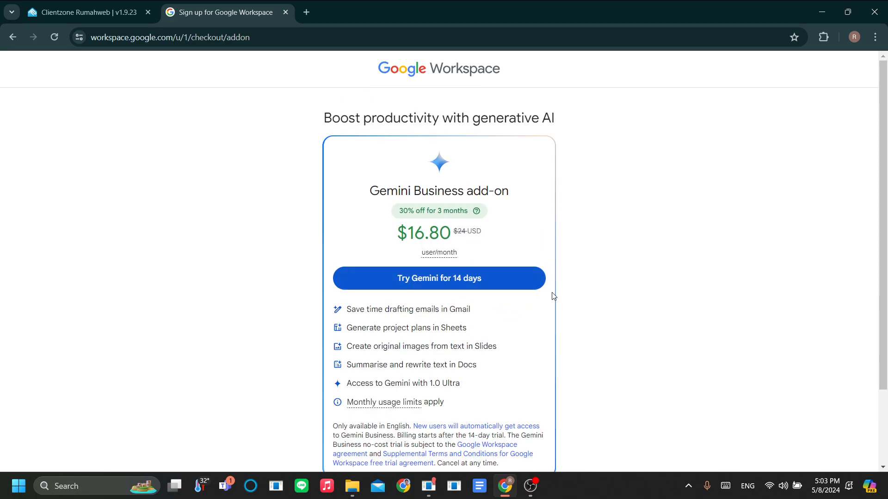
scroll(554, 296, down, 2)
click(506, 412)
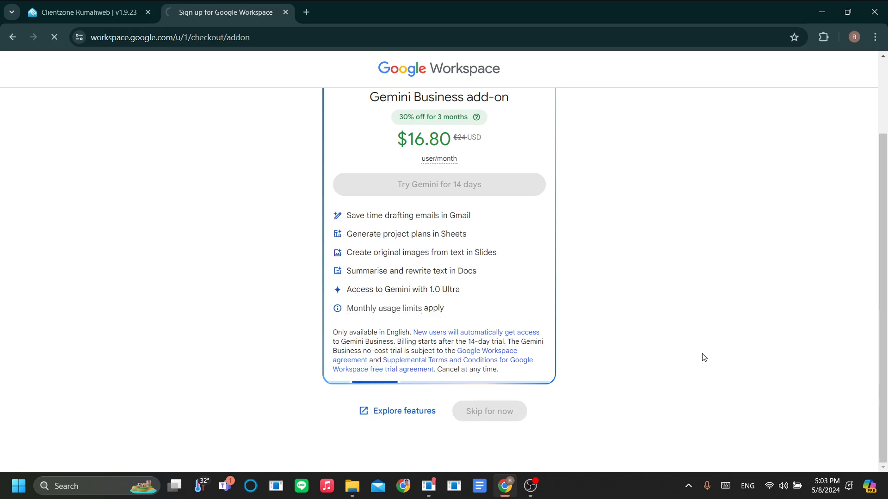
scroll(620, 329, up, 2)
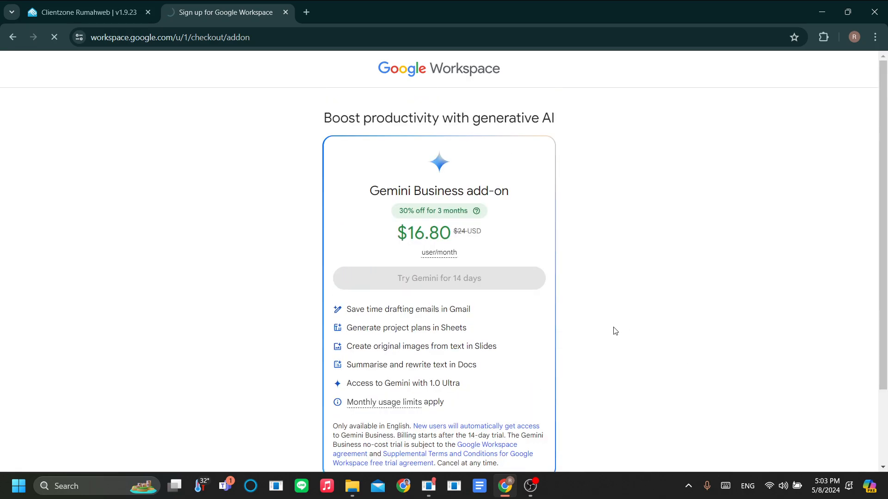
scroll(615, 331, down, 2)
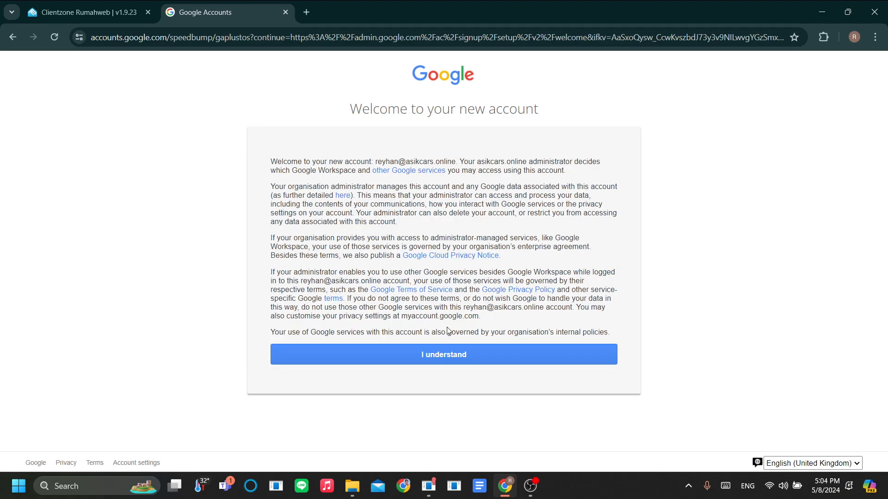
- Accept the new Workspace account terms and continue past the Welcome to the Admin Console dialog
click(410, 358)
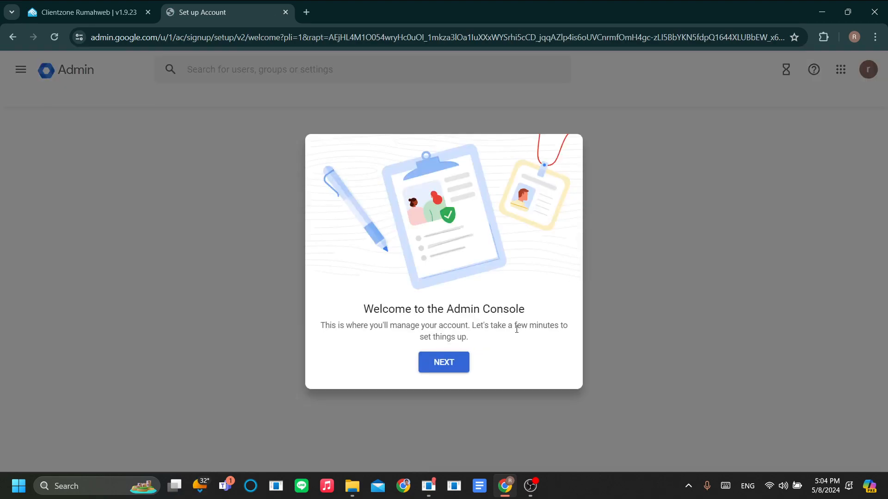
click(451, 366)
click(445, 364)
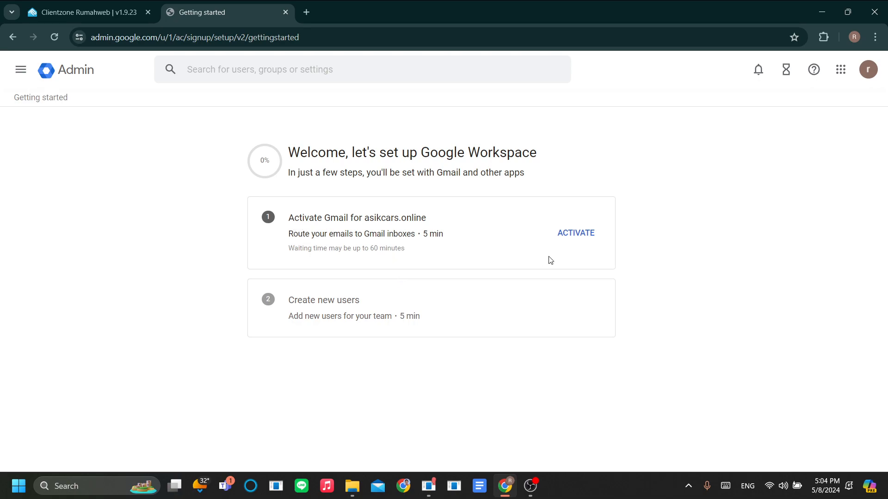
- Begin Gmail activation for asikcars.online and read step 1 on finding its Rumahweb DNS records
click(574, 238)
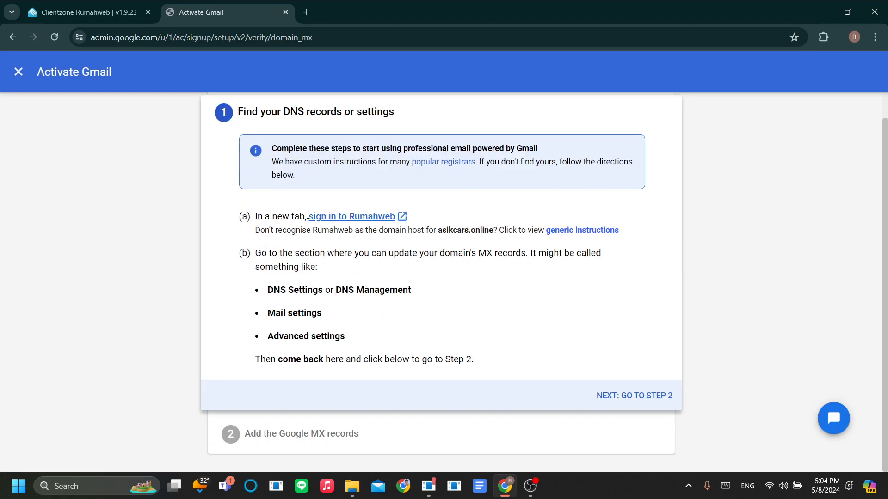
scroll(303, 208, down, 1)
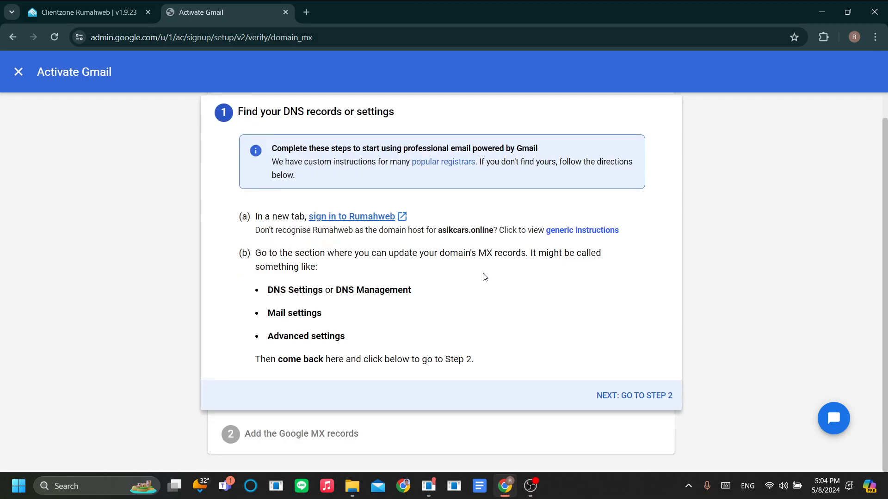
scroll(440, 342, up, 1)
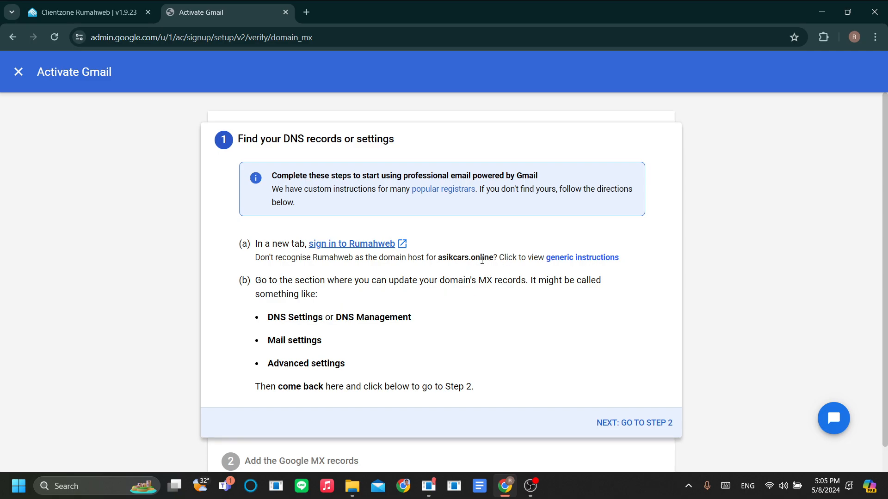
click(88, 12)
click(227, 6)
scroll(541, 350, down, 1)
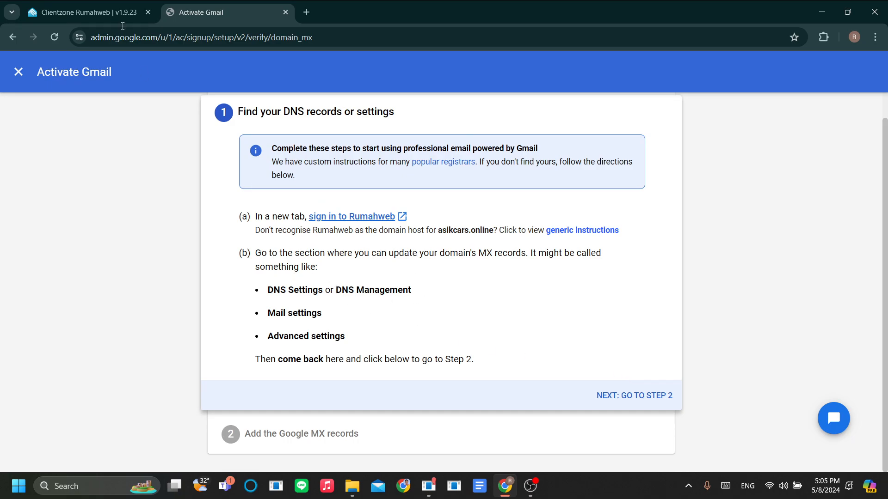
click(87, 12)
- Open DNS Management for asikcars.online in Rumahweb Clientzone
click(762, 239)
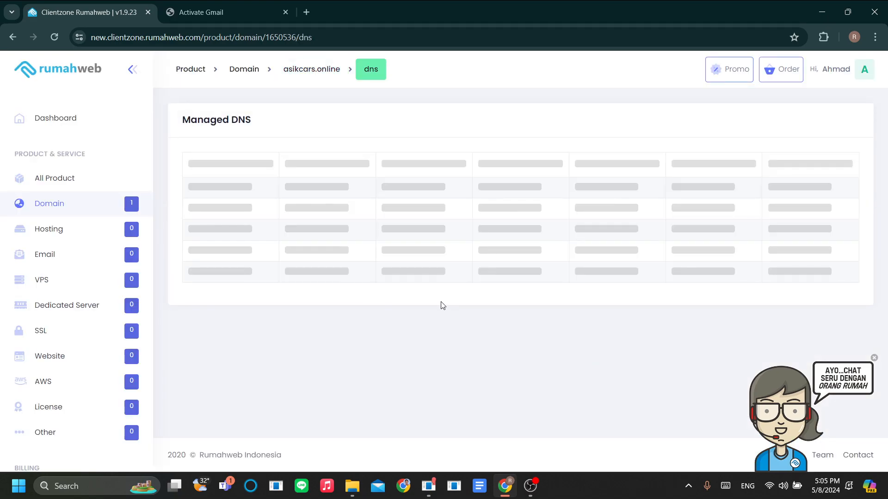
click(222, 12)
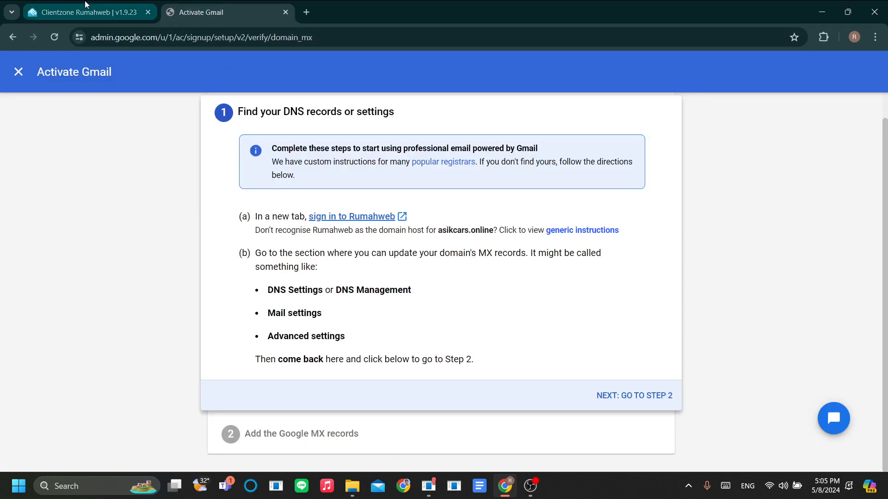
click(87, 12)
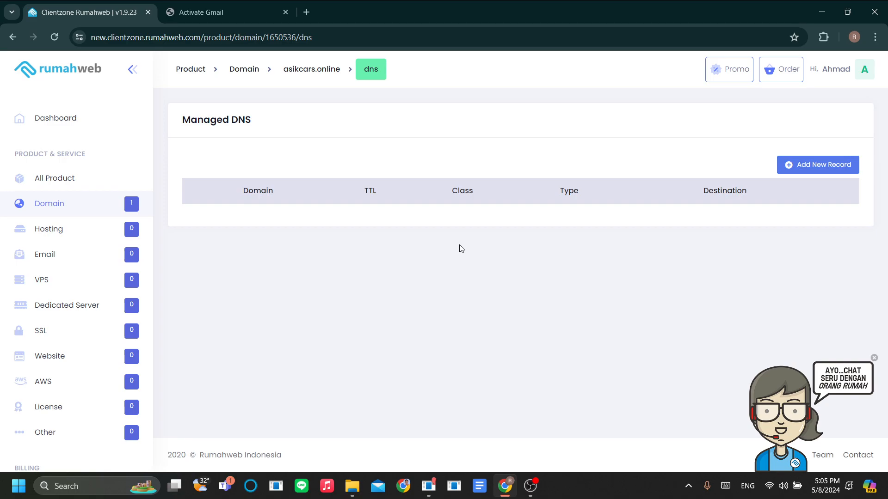
- Advance the Gmail setup to step 2 and open a new record form in Managed DNS
click(217, 12)
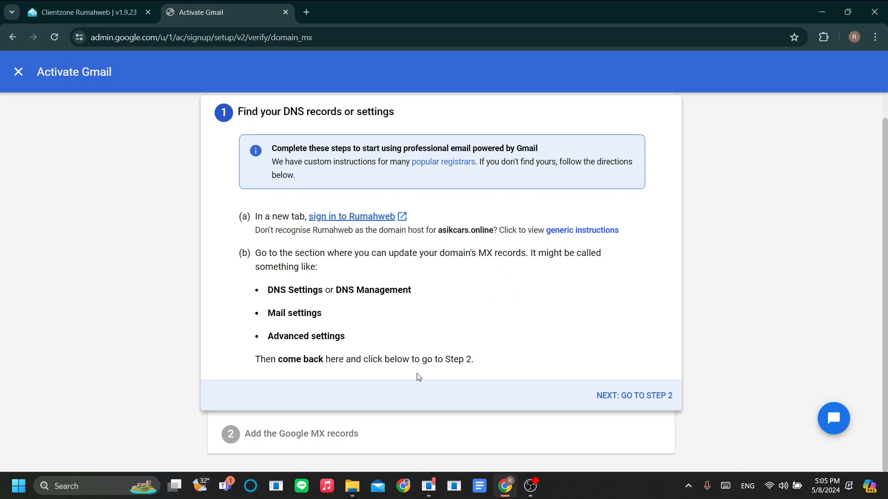
click(631, 395)
click(88, 12)
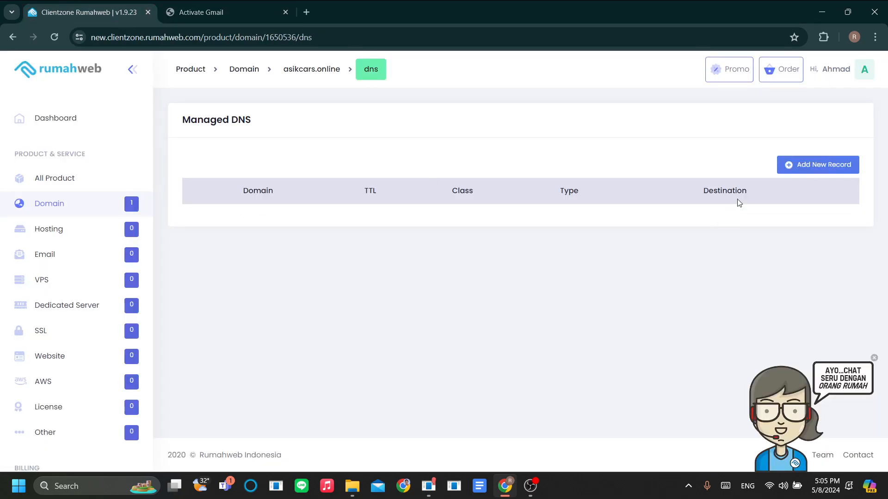
click(801, 167)
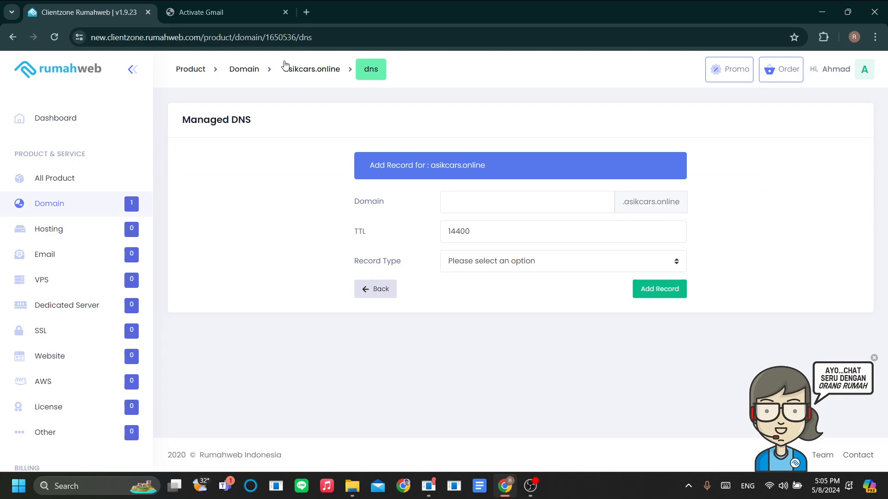
- Set the new Rumahweb DNS record's type to MX
click(222, 12)
scroll(444, 335, up, 1)
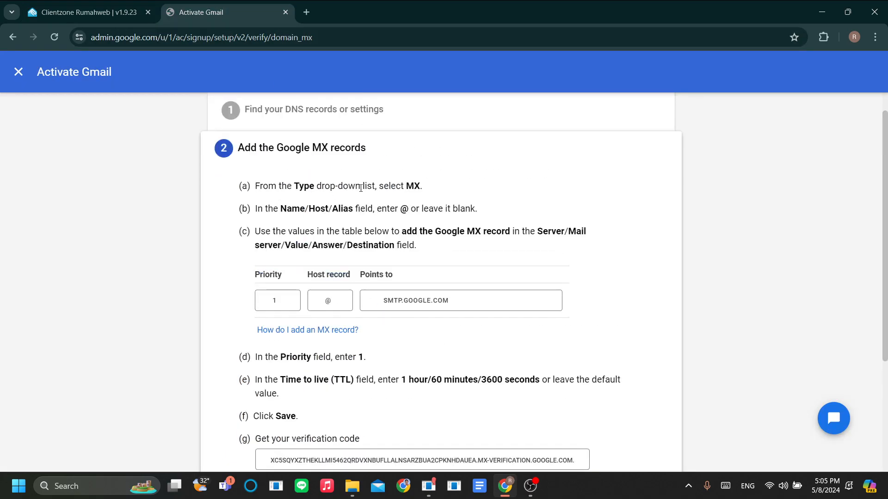
click(88, 12)
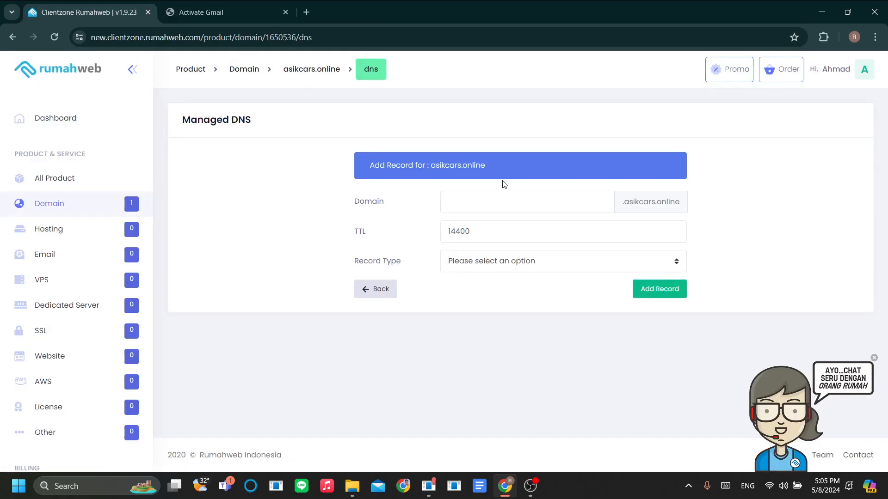
click(533, 261)
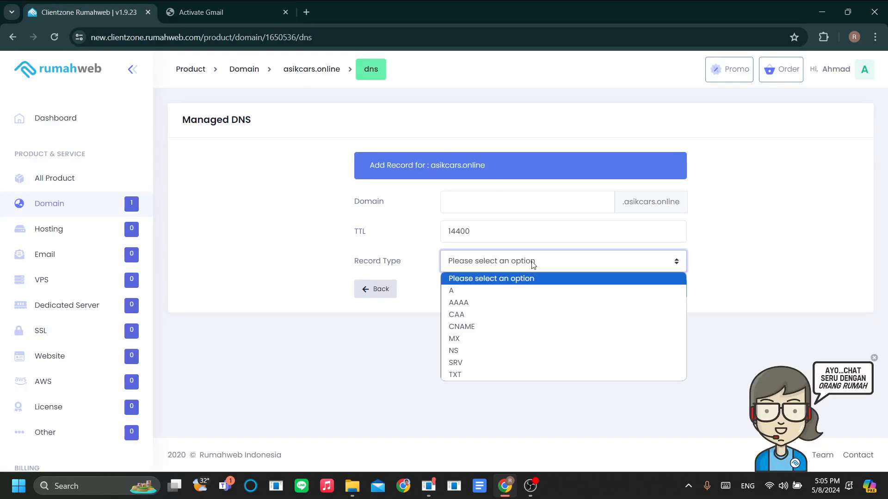
click(483, 344)
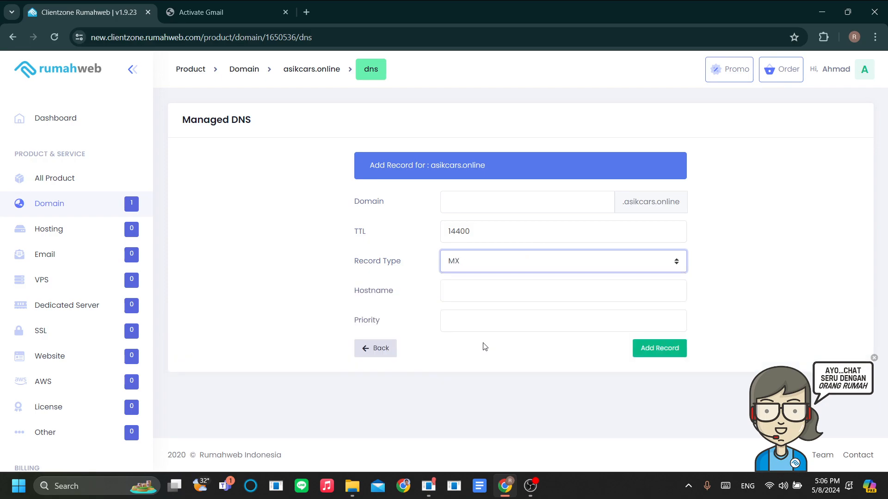
- Copy the SMTP.GOOGLE.COM mail server value from Google's MX instructions
click(240, 6)
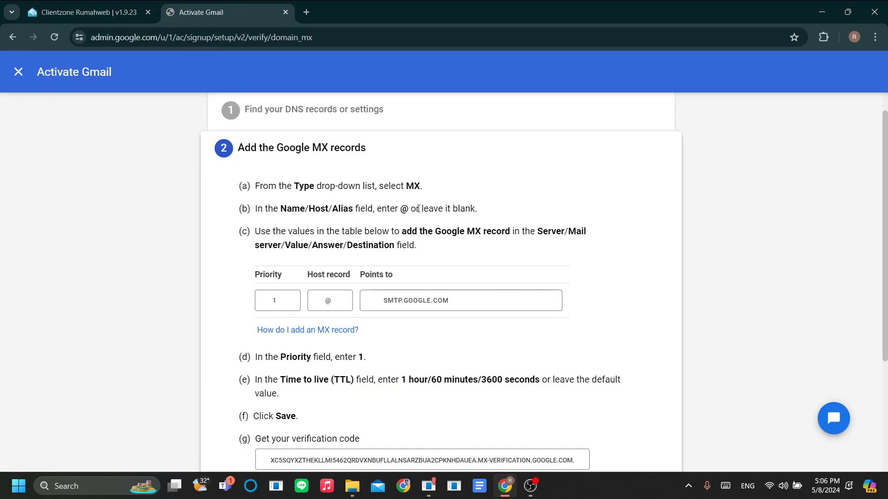
click(81, 4)
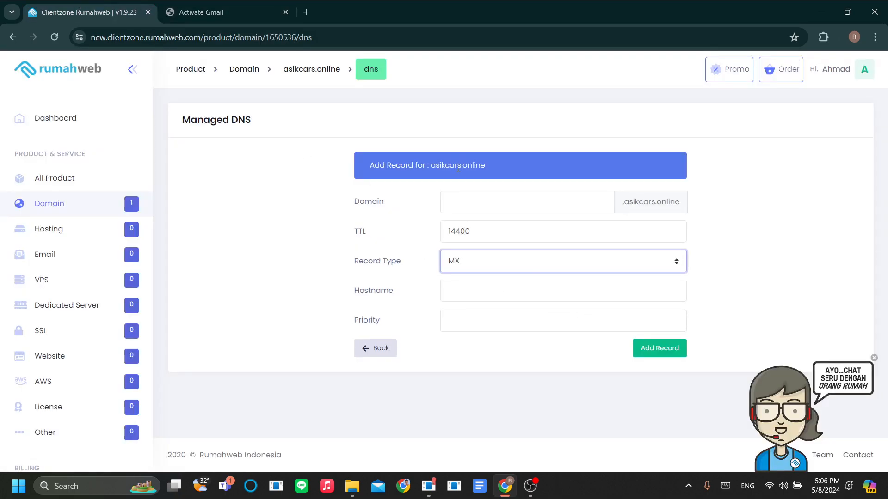
click(215, 10)
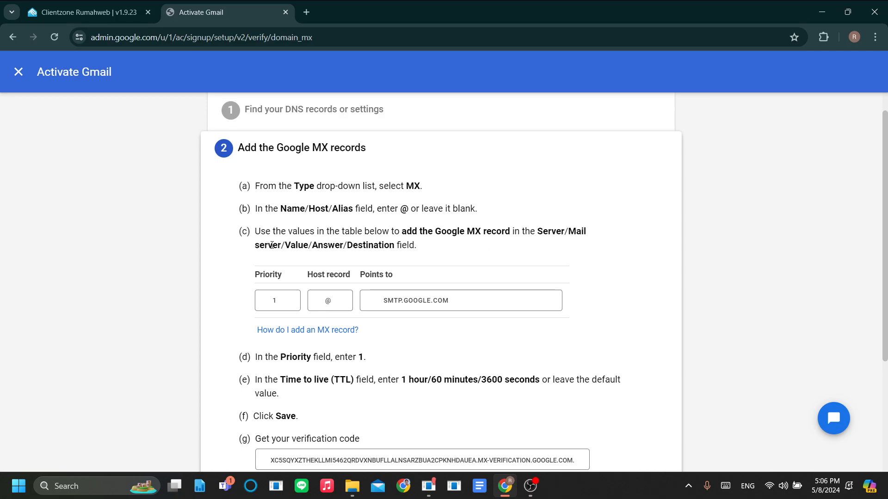
drag(566, 239, 585, 240)
drag(281, 248, 329, 247)
click(470, 269)
scroll(281, 301, down, 1)
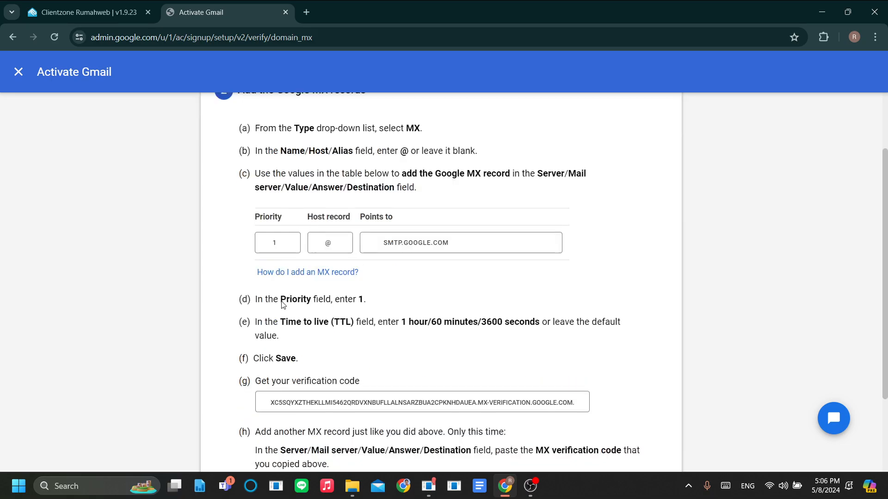
click(413, 242)
drag(447, 245, 374, 248)
key(ctrl+c)
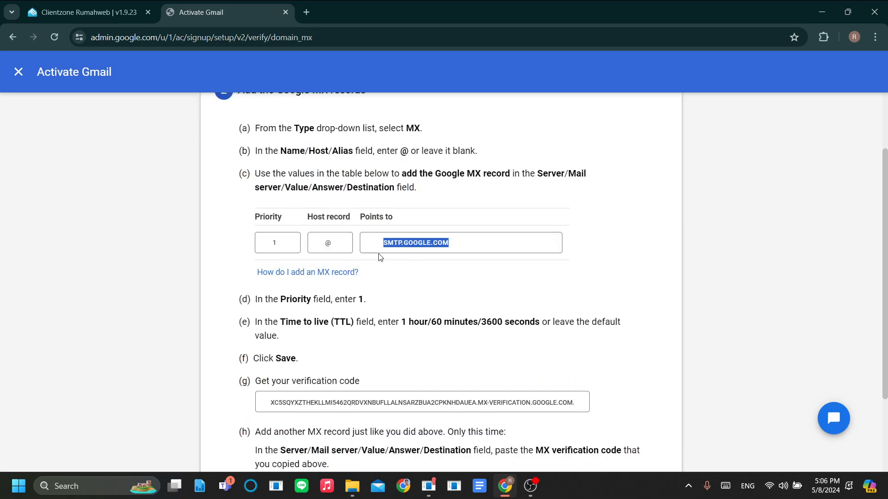
key(ctrl+shift+Tab)
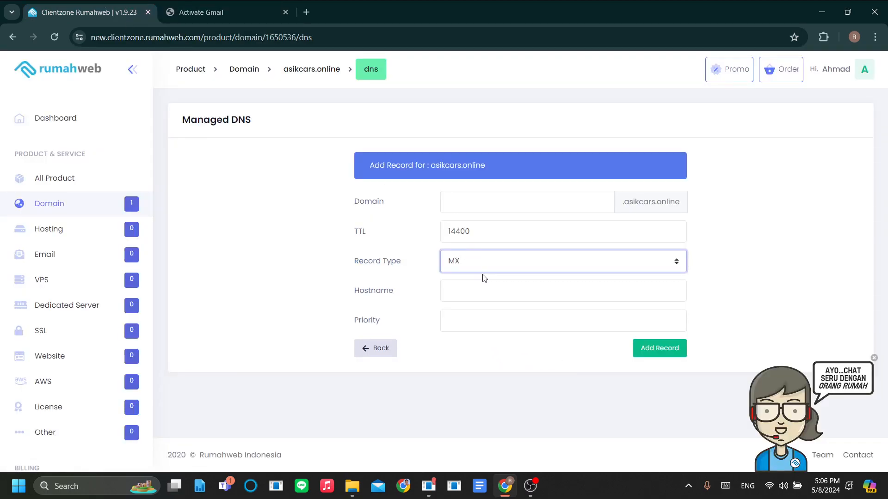
- Paste SMTP.GOOGLE.COM as the Hostname and save the priority 1 MX record
click(259, 13)
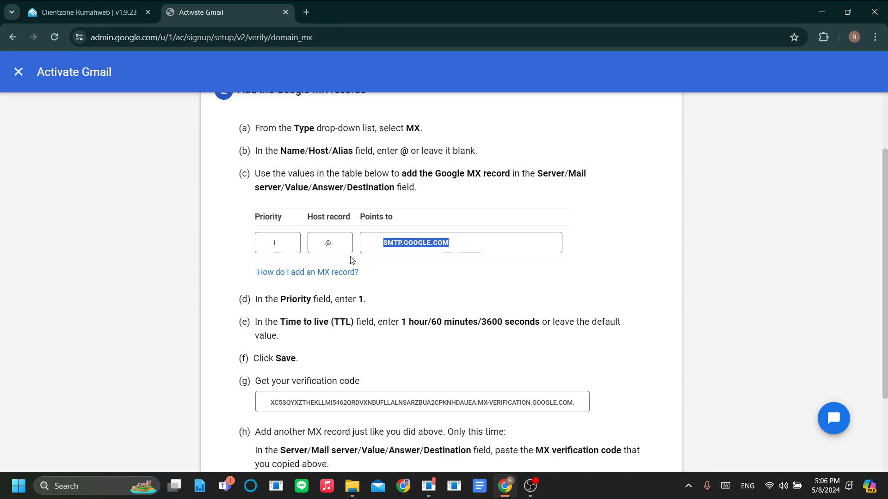
click(99, 5)
click(481, 292)
key(ctrl+v)
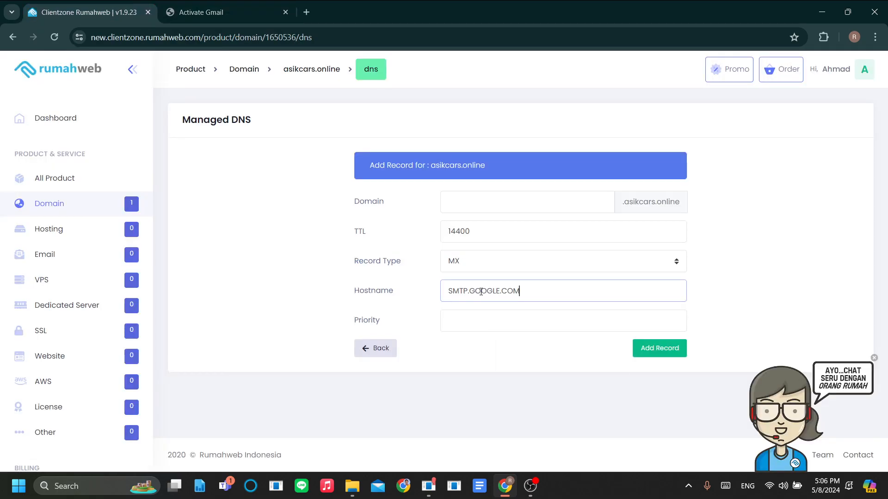
key(ctrl+Tab)
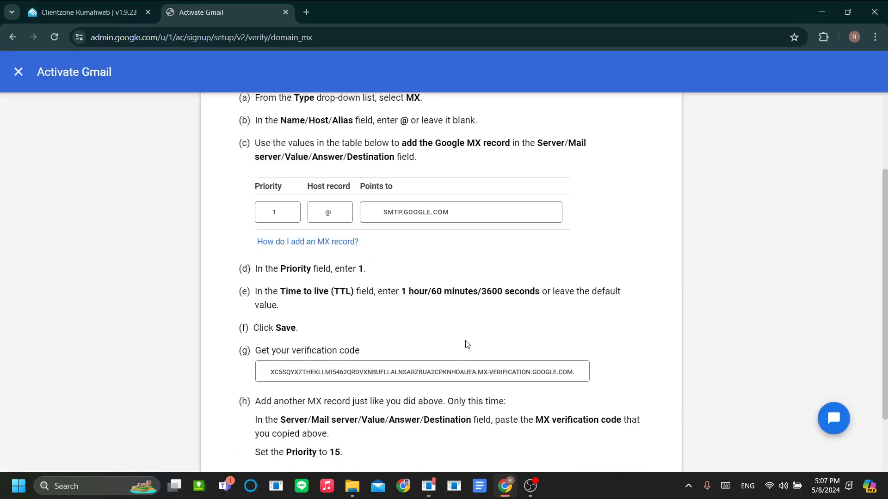
scroll(448, 301, down, 3)
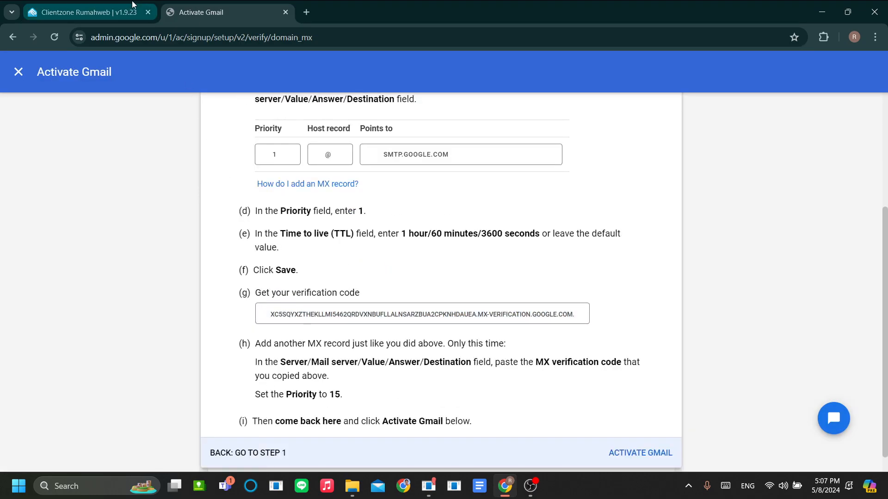
click(120, 9)
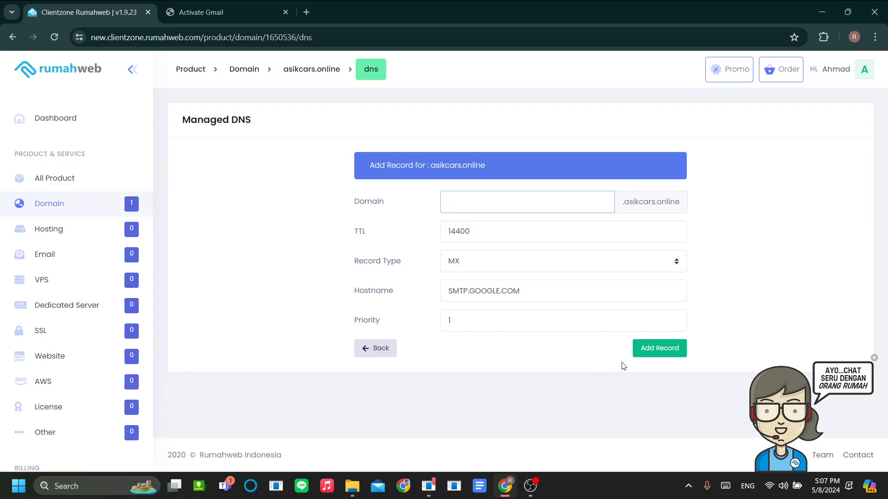
click(662, 353)
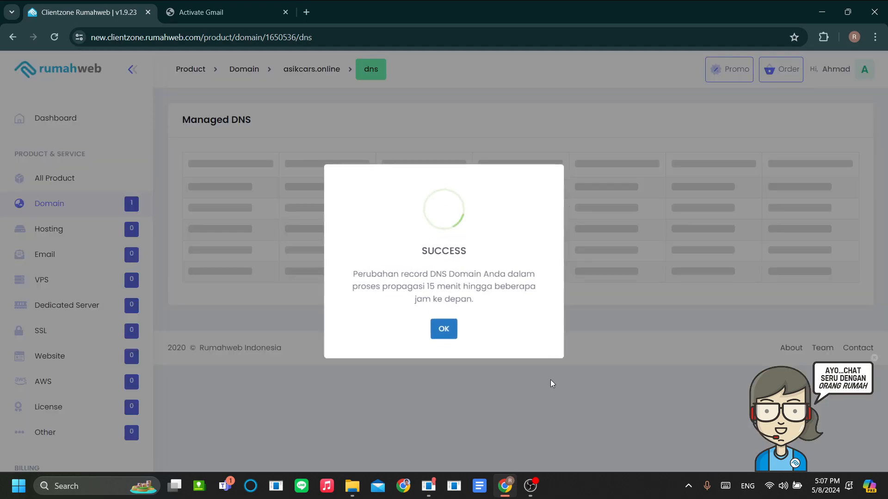
click(444, 330)
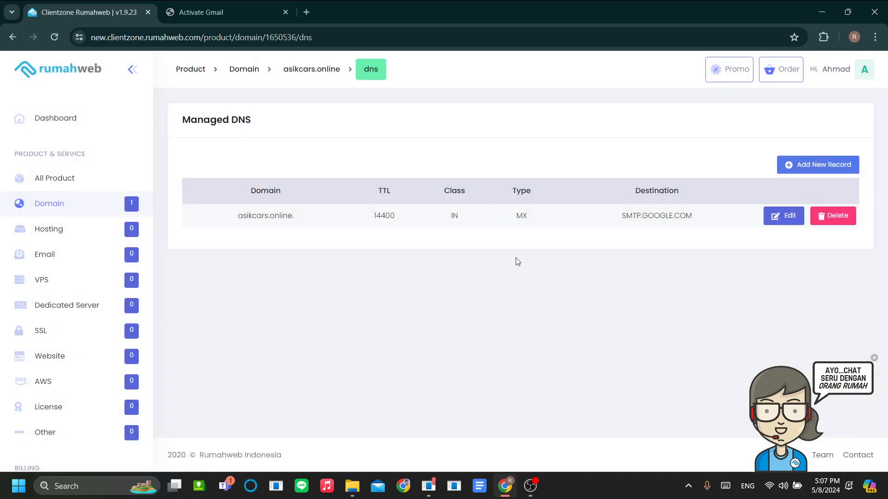
- Locate Google's MX verification code and start another MX record in Rumahweb Managed DNS
click(222, 12)
scroll(480, 338, down, 1)
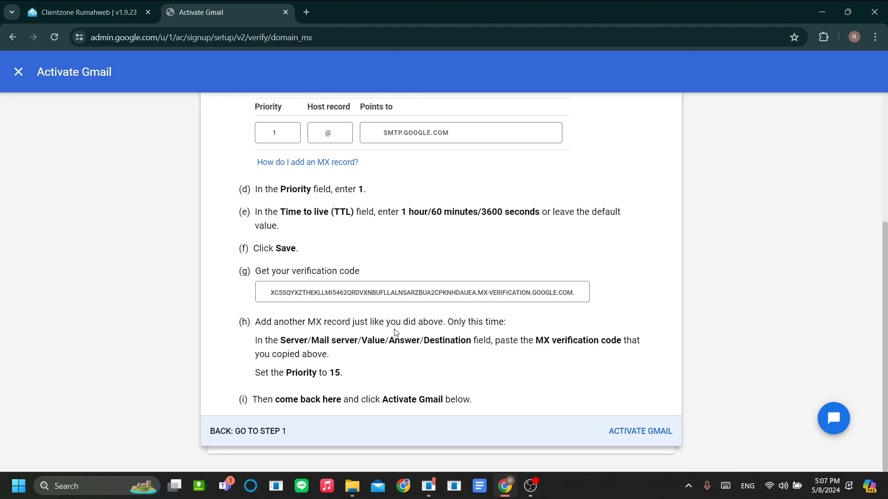
drag(265, 301, 603, 318)
click(602, 324)
click(107, 12)
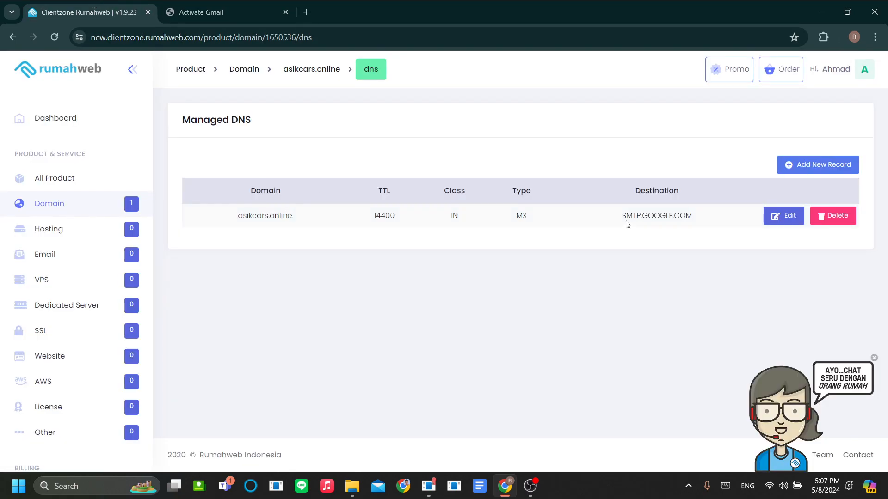
click(812, 165)
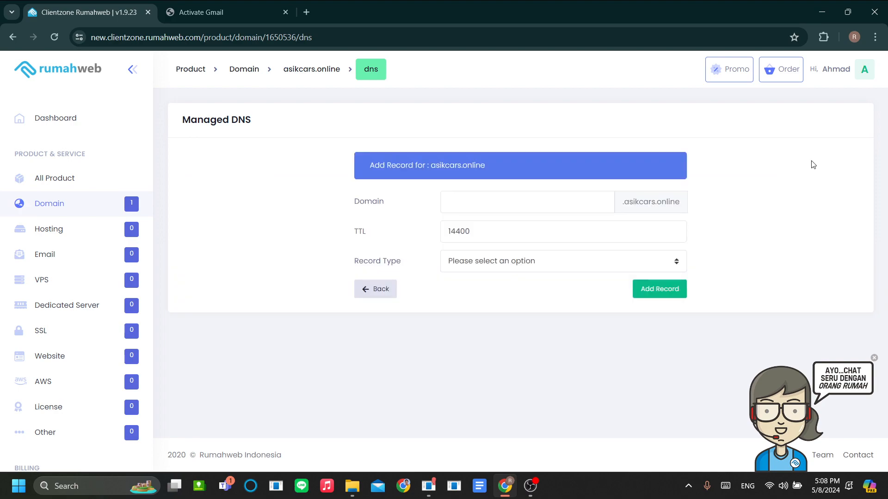
click(513, 268)
click(499, 339)
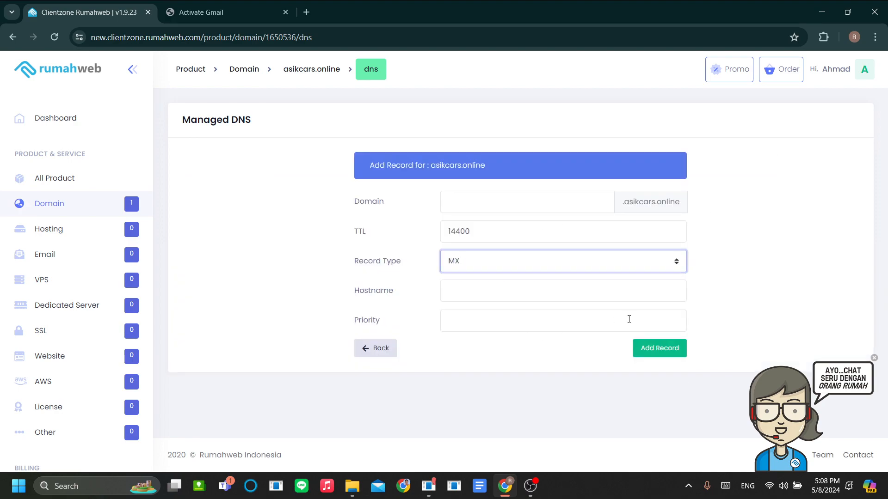
- Fill the record's Hostname with Google's MX verification code
click(463, 296)
key(ctrl+v)
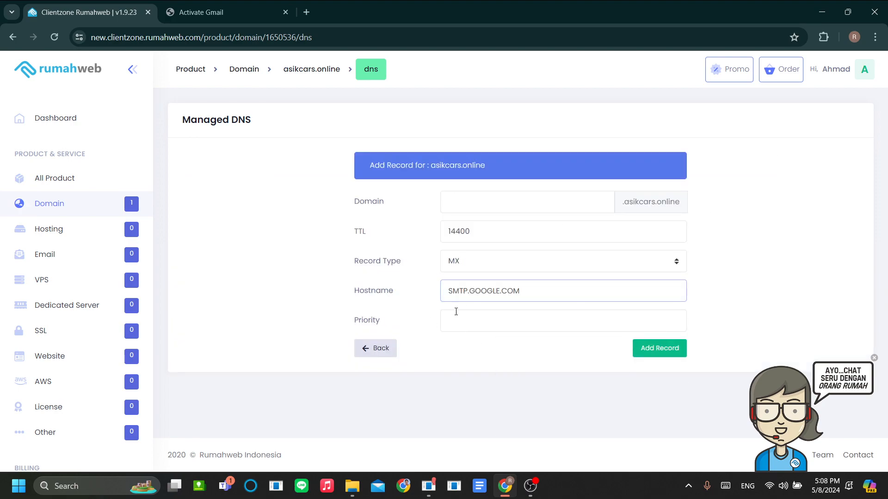
click(190, 5)
drag(266, 293, 602, 304)
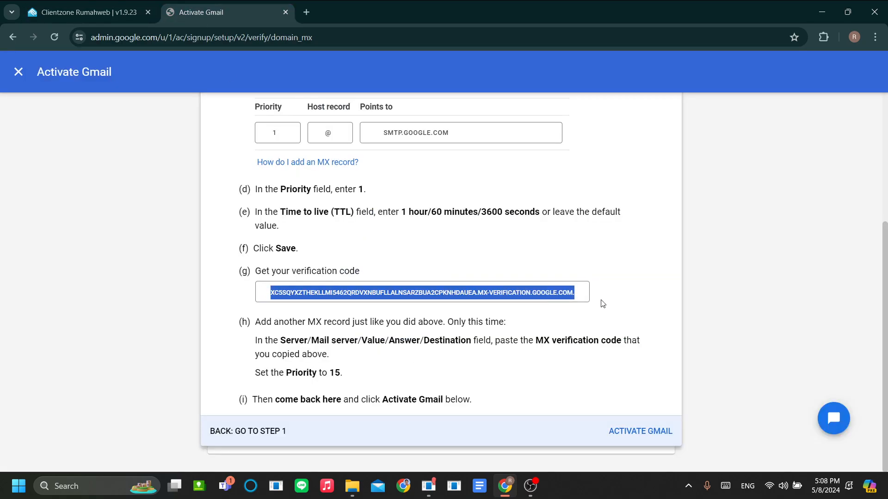
click(88, 12)
key(ctrl+a)
key(ctrl+v)
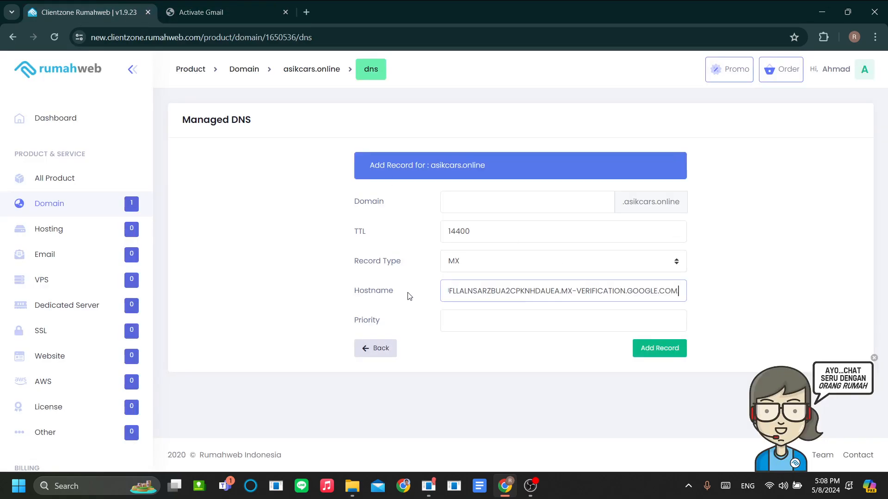
drag(448, 292, 409, 300)
click(446, 292)
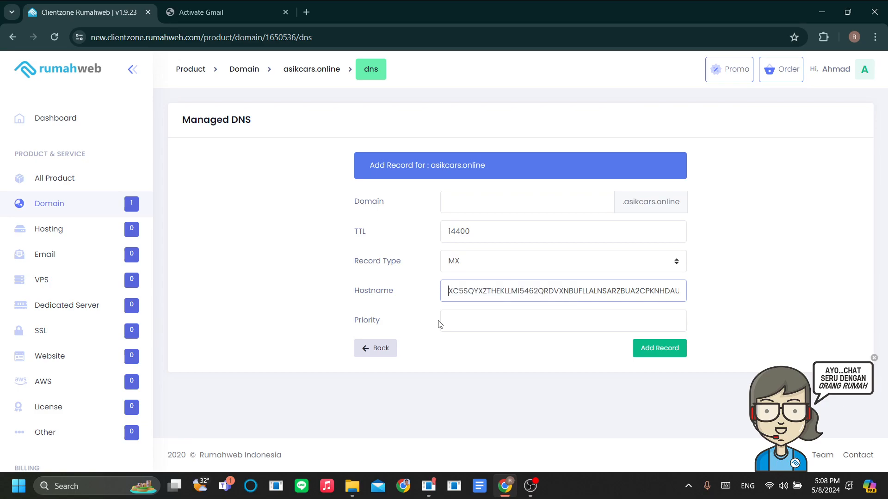
- Set Priority to 15 and save the verification MX record
click(482, 324)
click(388, 362)
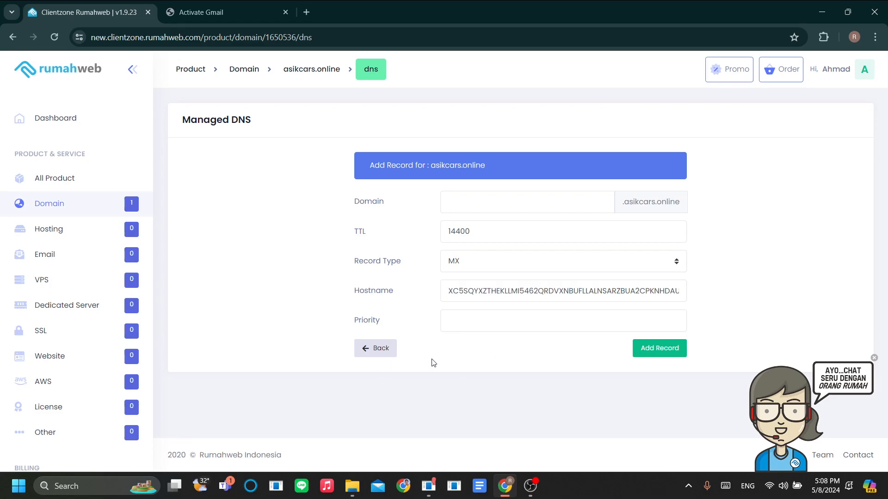
click(257, 5)
click(88, 12)
click(496, 326)
text(15)
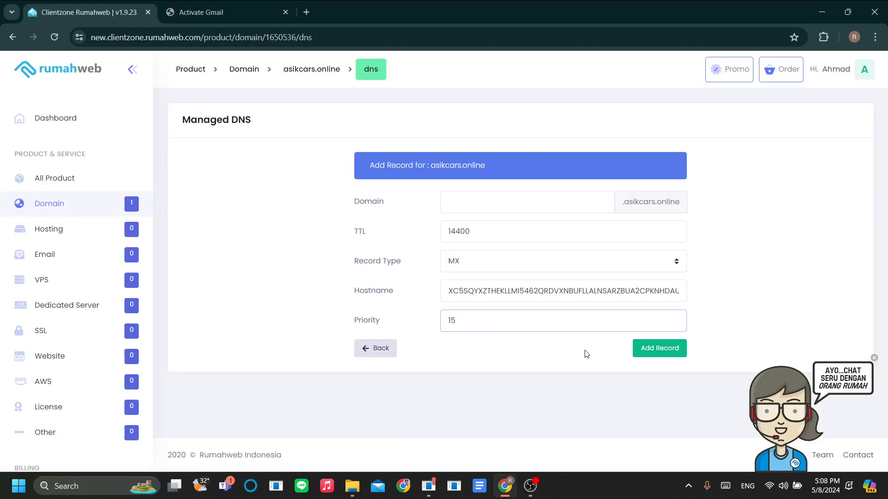
click(662, 351)
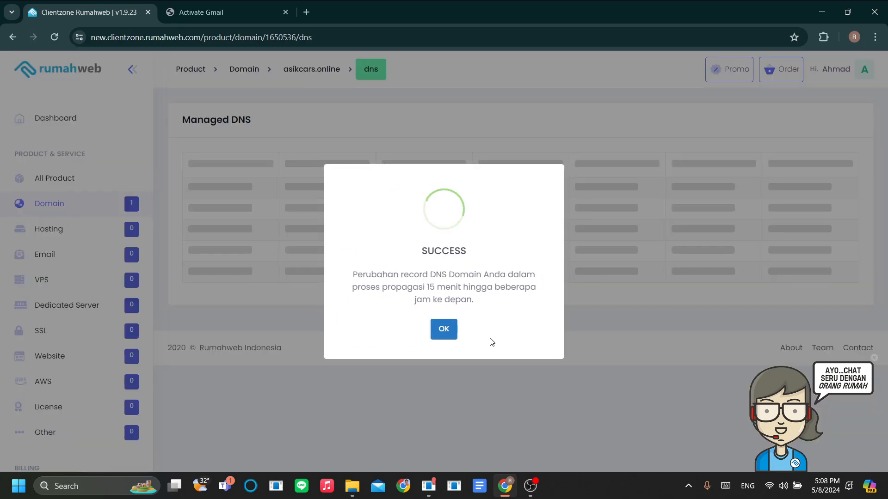
click(444, 329)
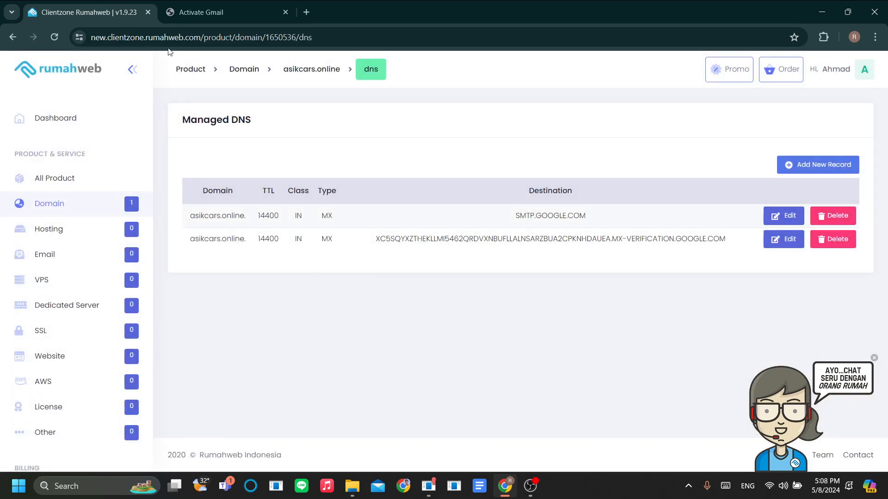
- Confirm both MX records are listed in Rumahweb, then run ACTIVATE GMAIL on the setup page
click(163, 7)
scroll(439, 373, up, 4)
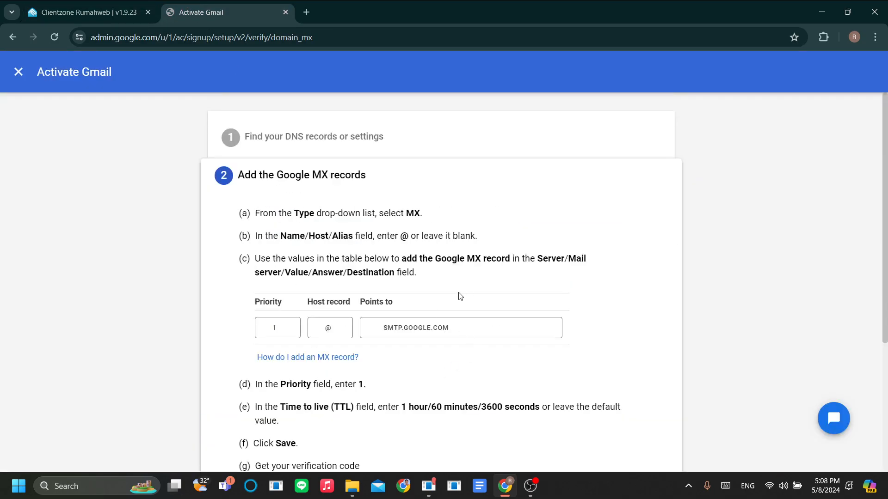
scroll(461, 293, down, 4)
click(458, 372)
click(68, 2)
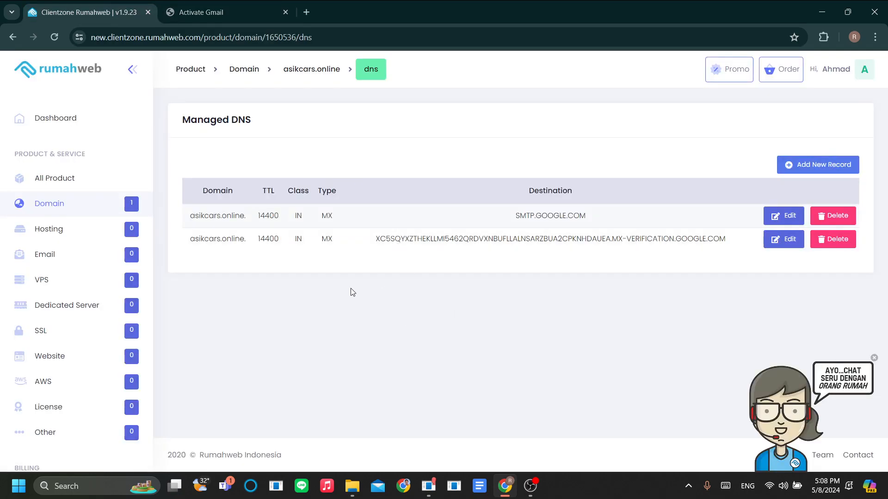
click(219, 6)
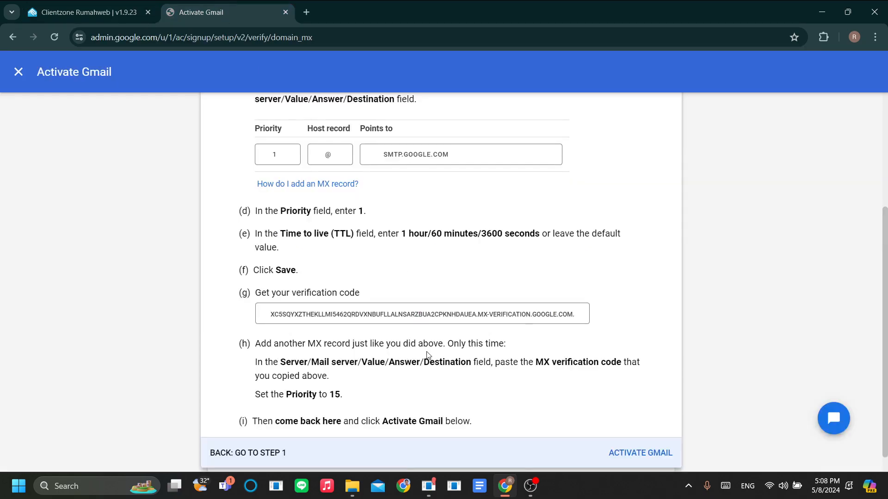
scroll(575, 395, down, 1)
click(639, 432)
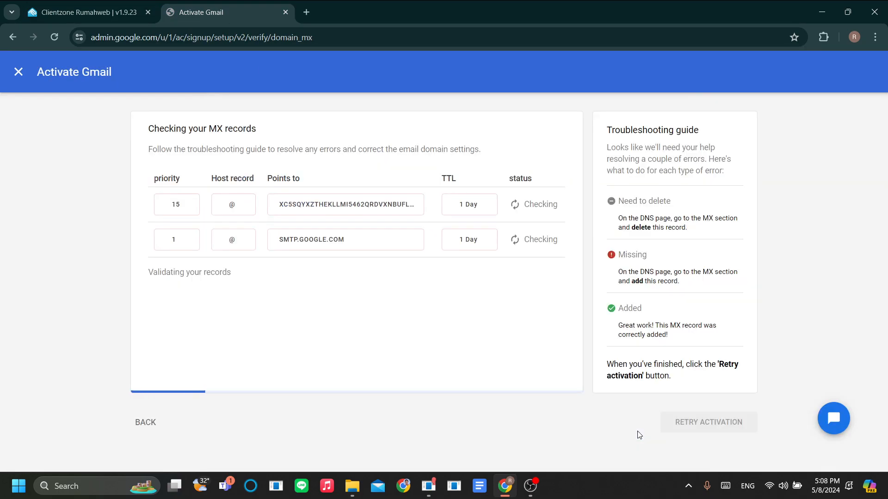